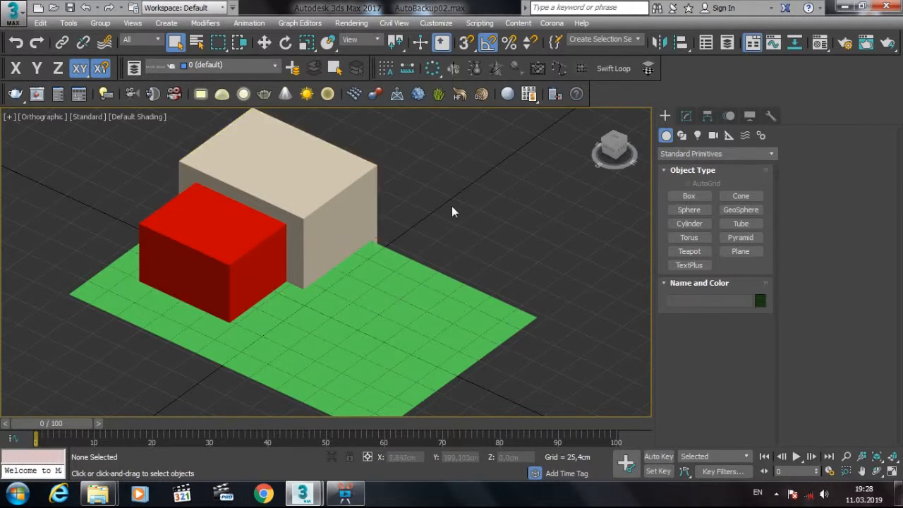
pyautogui.click(347, 214)
pyautogui.click(478, 221)
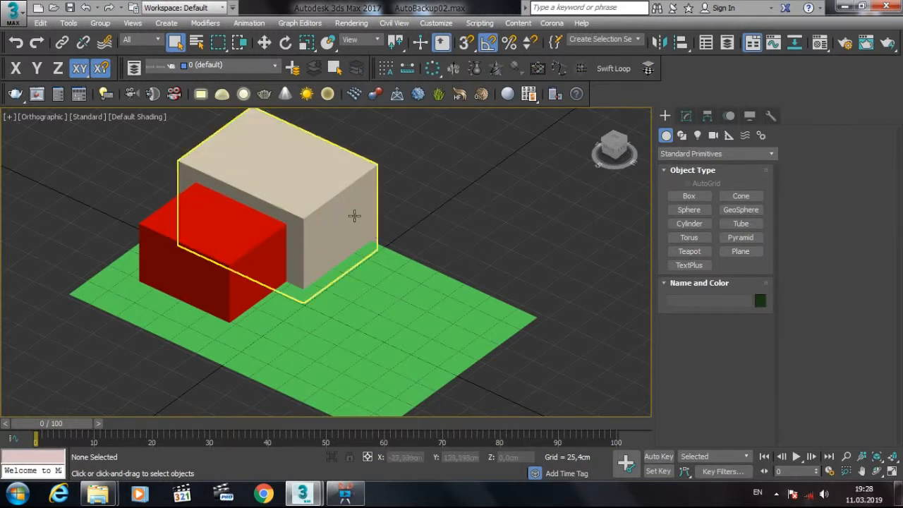
pyautogui.click(346, 205)
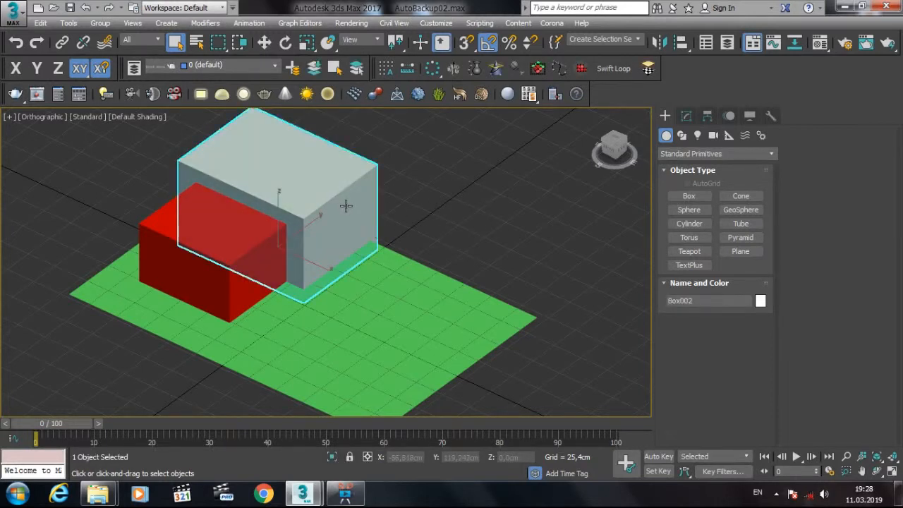
pyautogui.click(408, 206)
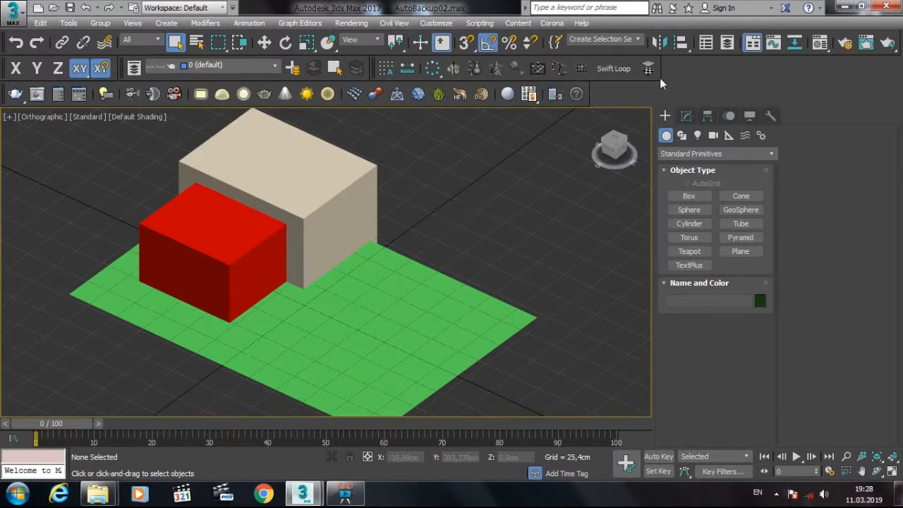
# Step: Empty the scene by deleting the red and beige boxes, the leftover blue shapes and the green ground plane
pyautogui.click(301, 244)
pyautogui.moveTo(359, 226); pyautogui.dragTo(369, 247, button='middle')
pyautogui.click(268, 285)
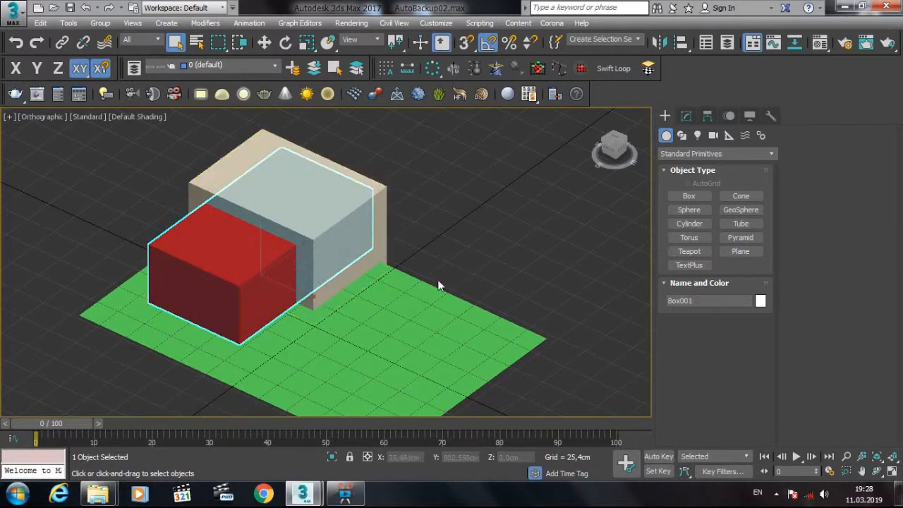
pyautogui.press('Delete')
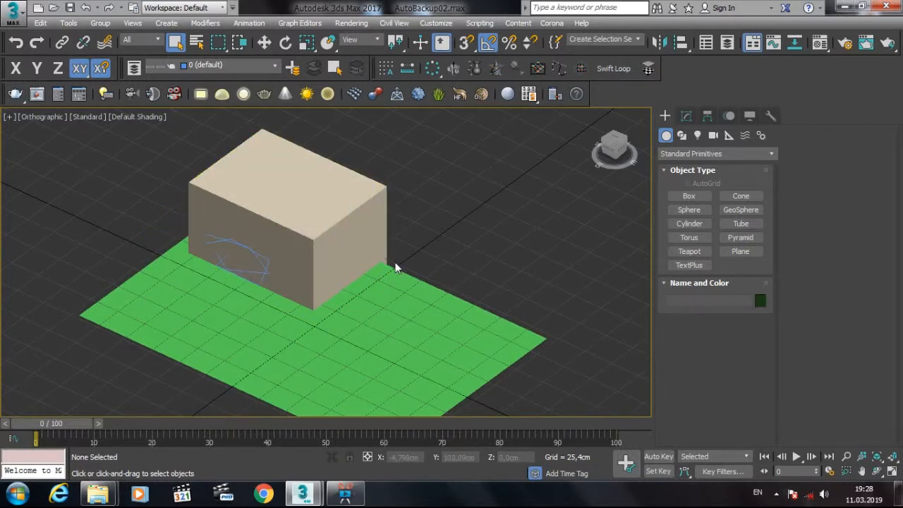
pyautogui.click(256, 253)
pyautogui.press('Delete')
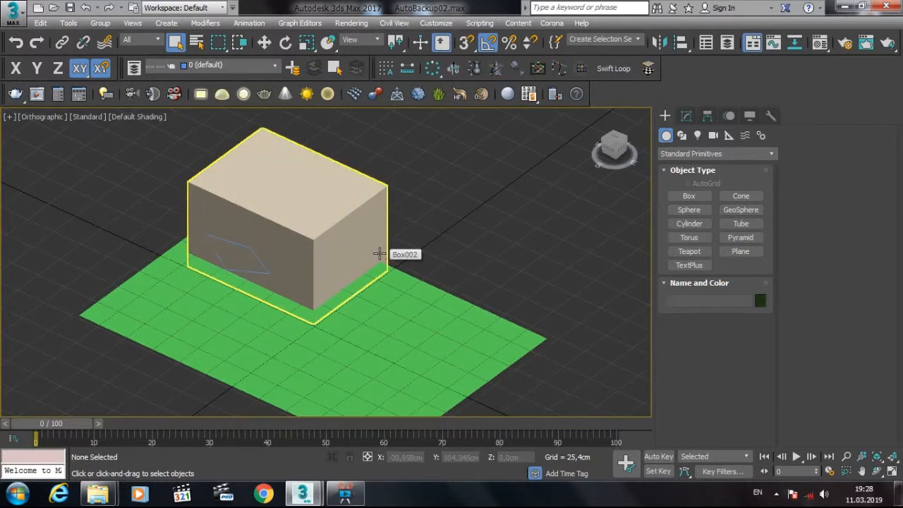
pyautogui.click(247, 244)
pyautogui.press('Delete')
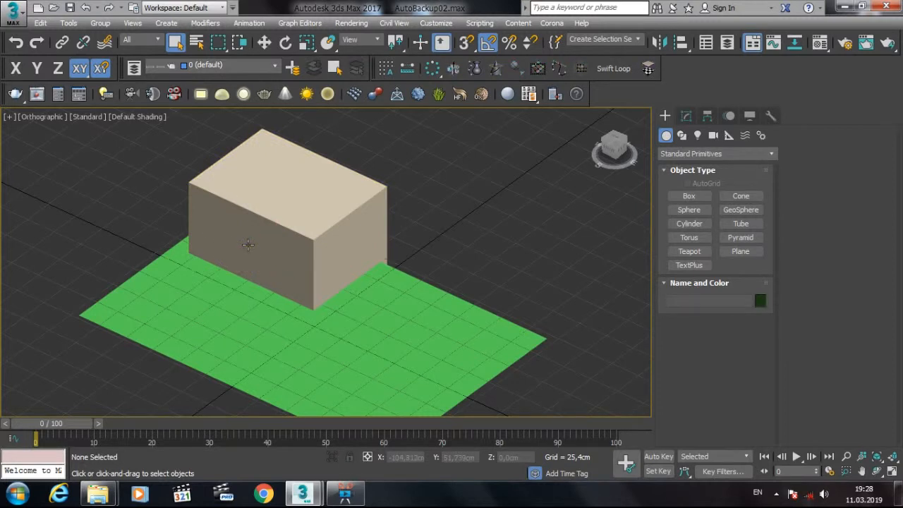
pyautogui.click(242, 317)
pyautogui.press('Delete')
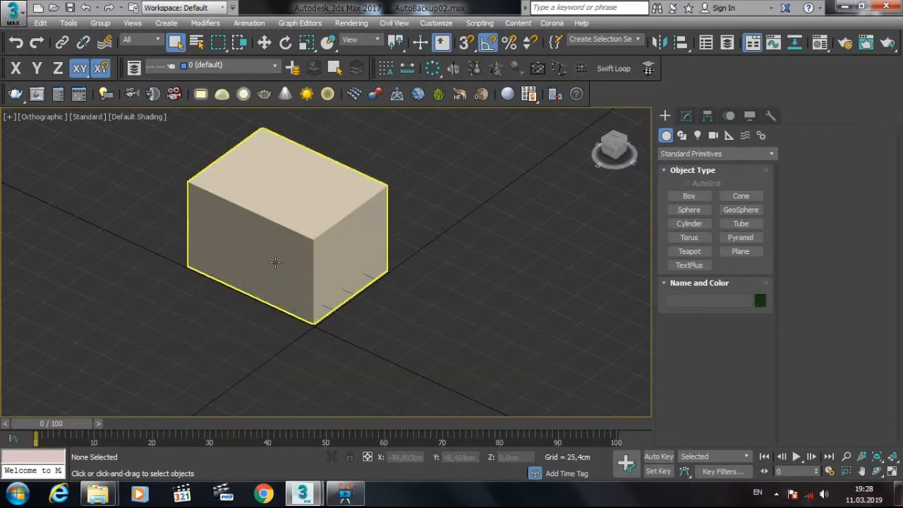
pyautogui.click(321, 267)
pyautogui.press('Delete')
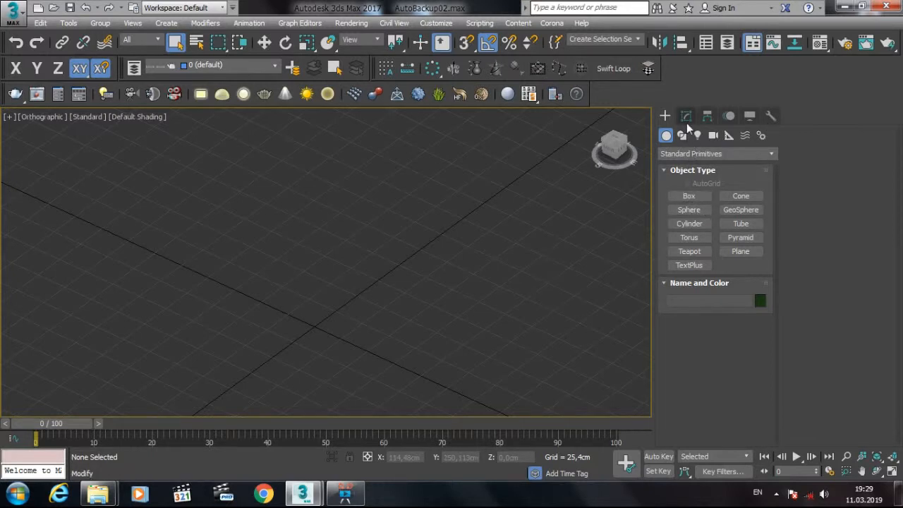
# Step: Create a cylinder at the grid origin from above, about 15.2 cm in radius and 75.1 cm high
pyautogui.click(695, 226)
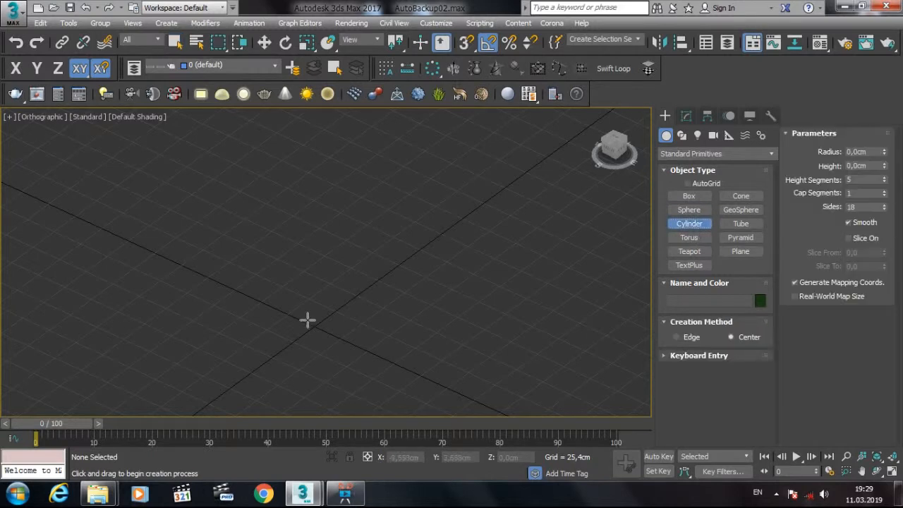
pyautogui.click(615, 142)
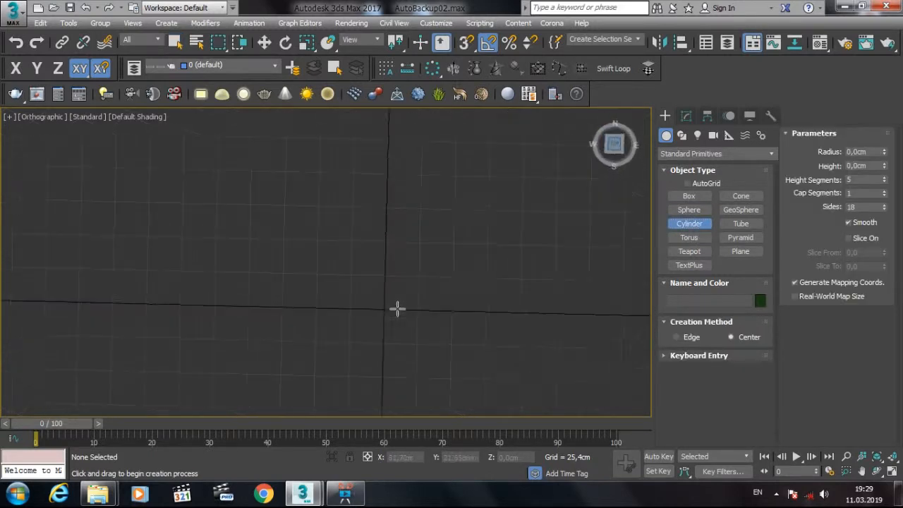
pyautogui.moveTo(385, 305); pyautogui.dragTo(407, 303)
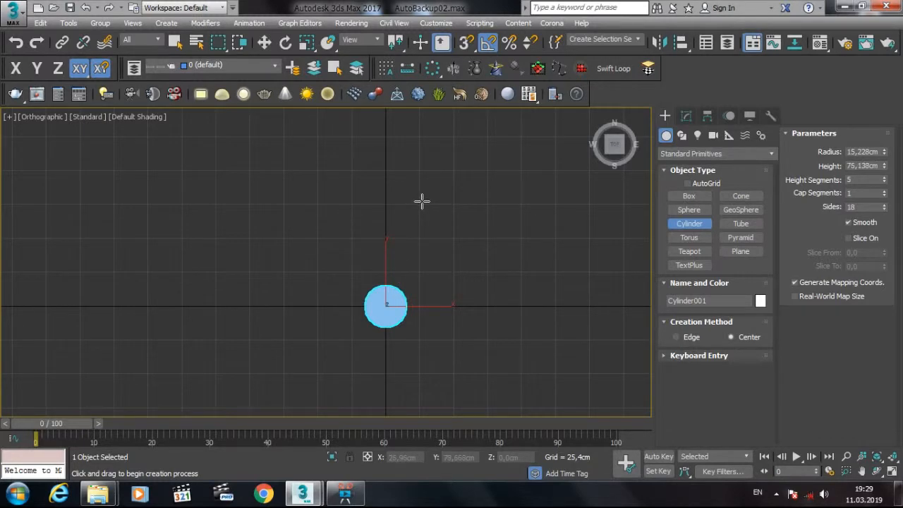
# Step: Create a sphere of about 16.8 cm radius in the top view, a short distance to the right of the cylinder
pyautogui.click(614, 146)
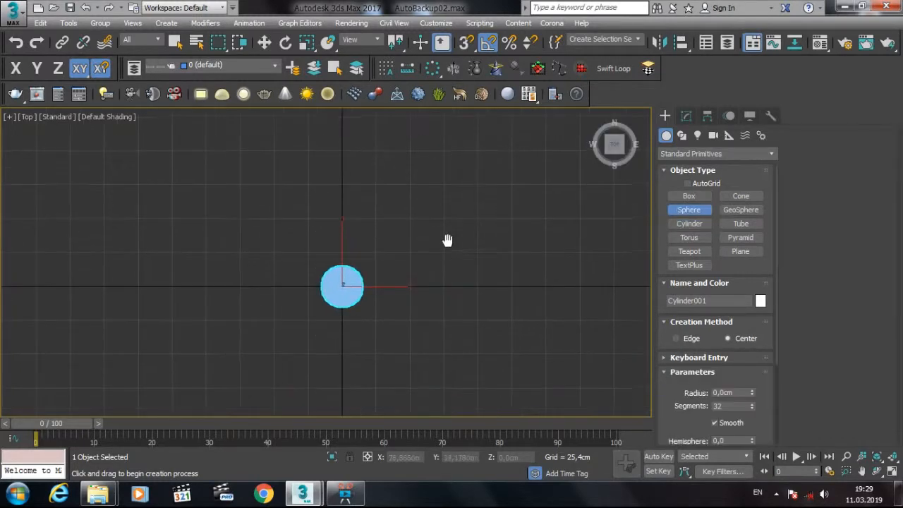
pyautogui.moveTo(448, 240); pyautogui.dragTo(448, 238, button='middle')
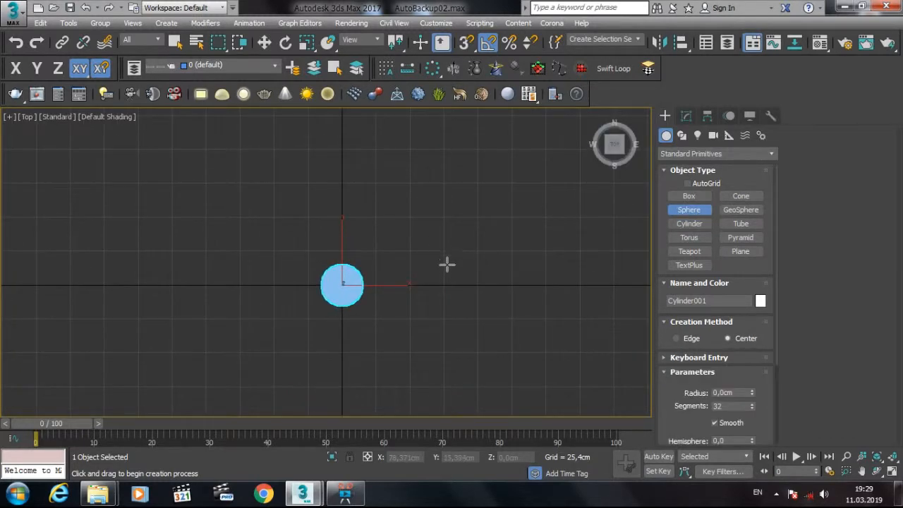
pyautogui.scroll(-4, 455, 268)
pyautogui.moveTo(451, 273); pyautogui.dragTo(457, 274)
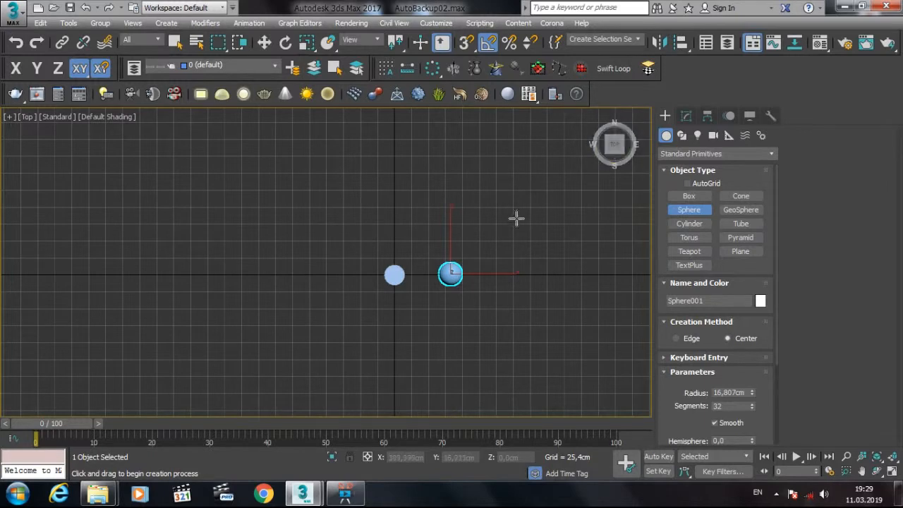
# Step: Move the sphere straight up in the front view to roughly the cylinder's mid-height and deselect it
pyautogui.moveTo(618, 144); pyautogui.dragTo(612, 113)
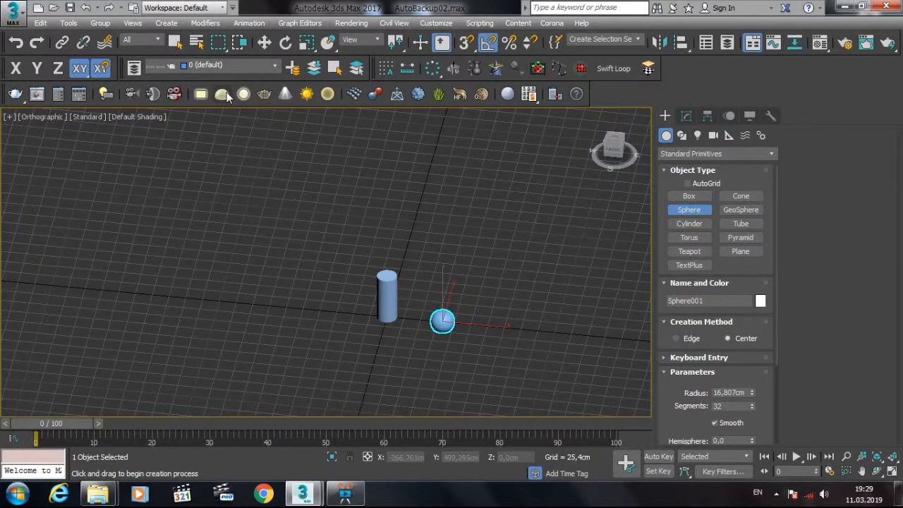
pyautogui.click(264, 42)
pyautogui.press('f')
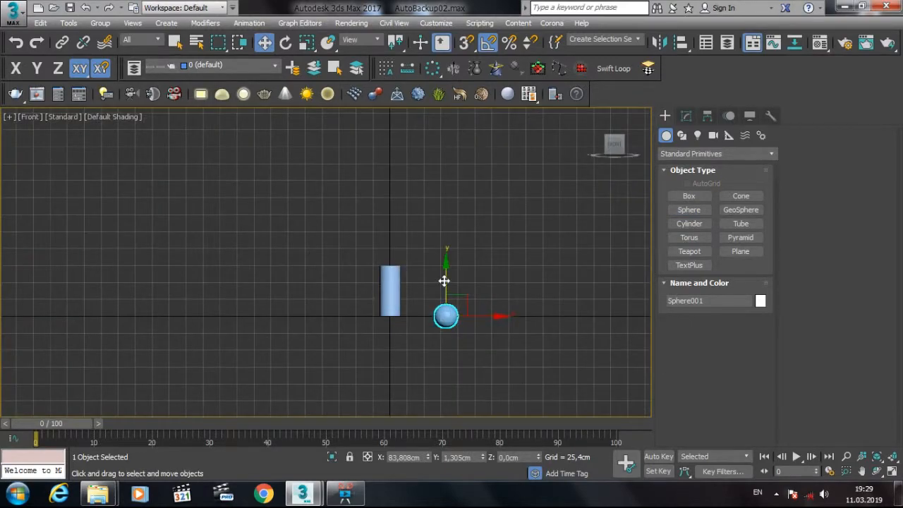
pyautogui.moveTo(446, 272); pyautogui.dragTo(446, 249)
pyautogui.click(643, 154)
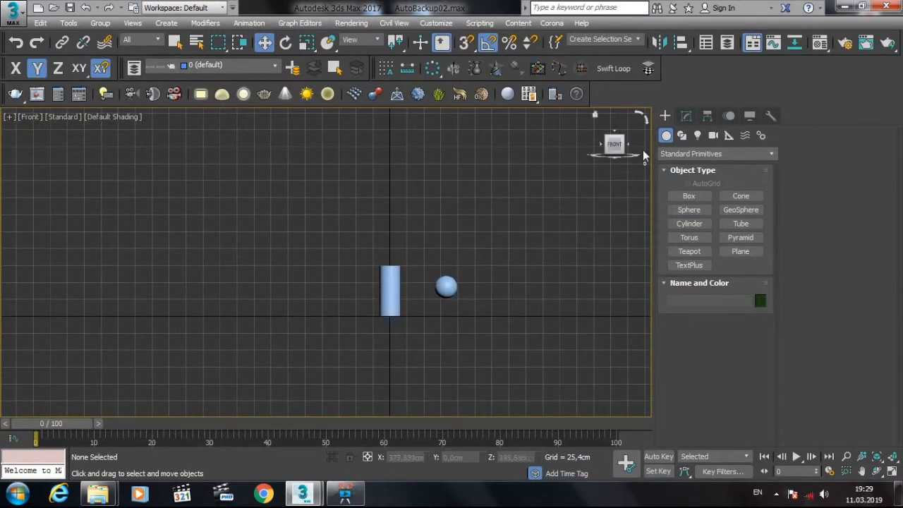
# Step: Draw an open four-point line in the front view from the cylinder's right side, dipping down and rising to the sphere's left edge
pyautogui.moveTo(614, 144); pyautogui.dragTo(602, 156)
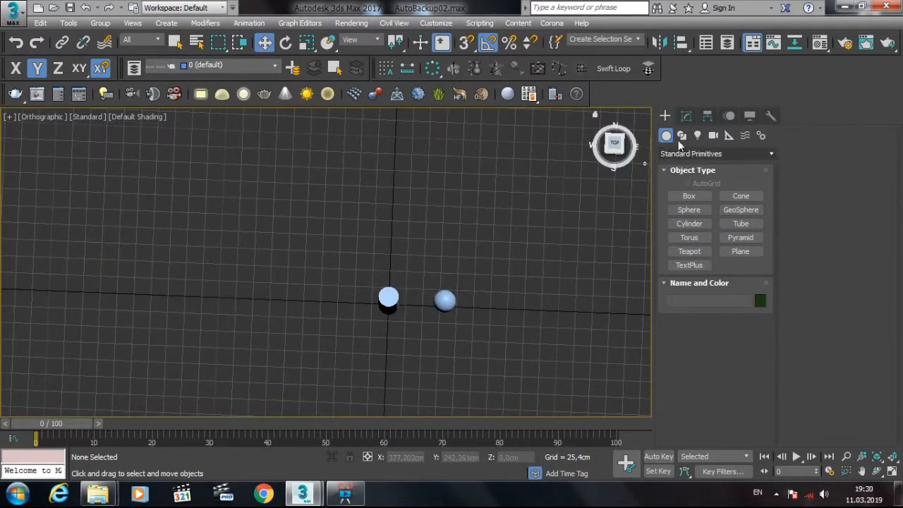
pyautogui.click(682, 137)
pyautogui.click(689, 206)
pyautogui.click(616, 153)
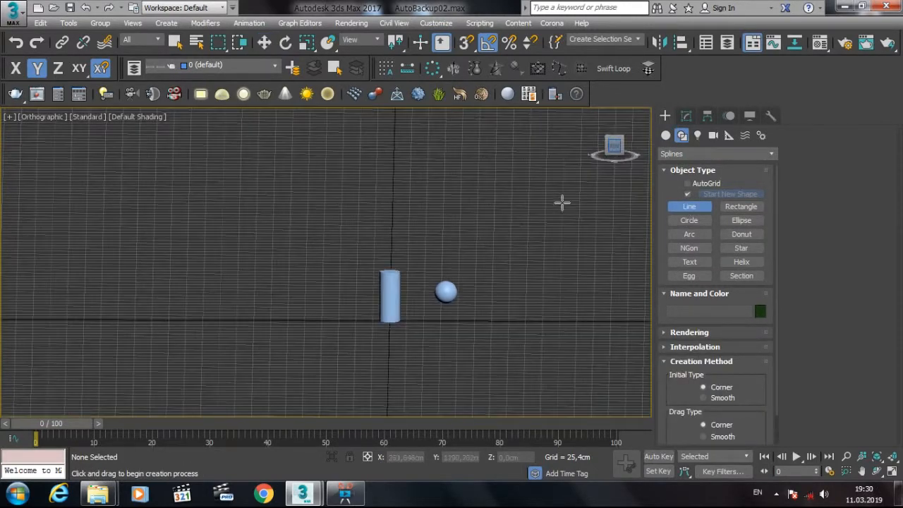
pyautogui.moveTo(413, 272); pyautogui.dragTo(409, 247, button='middle')
pyautogui.scroll(4, 394, 258)
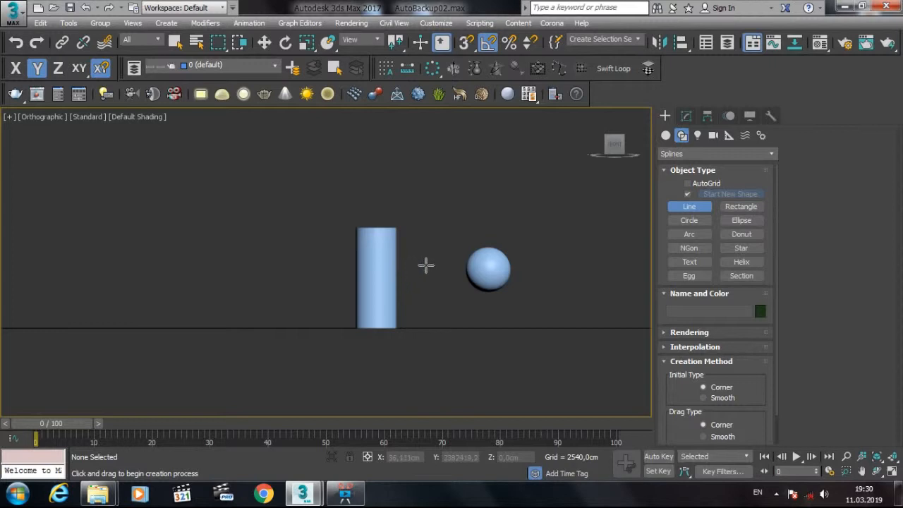
pyautogui.press('f')
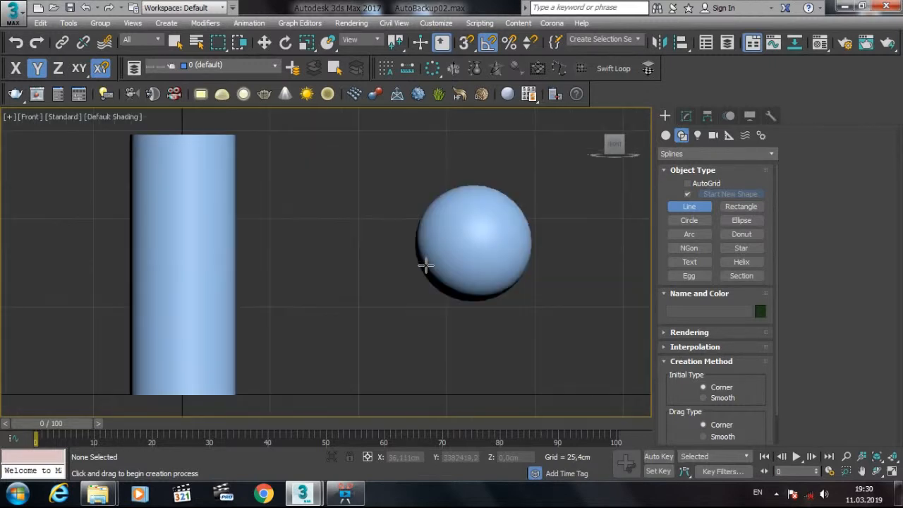
pyautogui.click(221, 231)
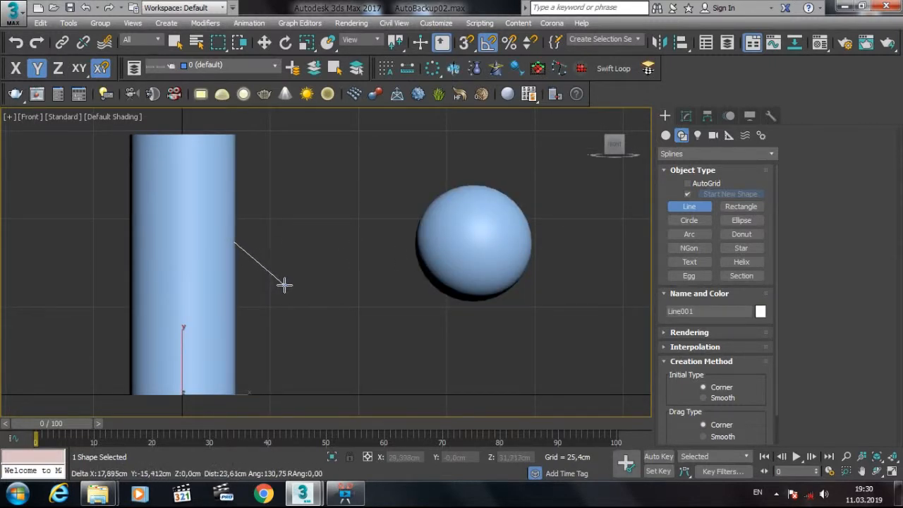
pyautogui.click(273, 282)
pyautogui.click(391, 286)
pyautogui.click(428, 253)
pyautogui.rightClick(428, 253)
# Step: Look through the object creation categories: geometry, shapes, lights, cameras, helpers, space warps and systems
pyautogui.click(686, 116)
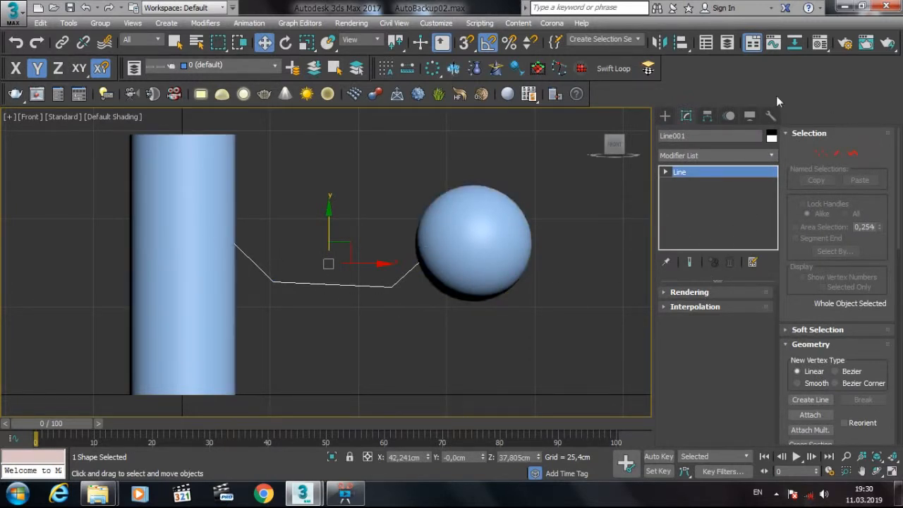
pyautogui.click(666, 116)
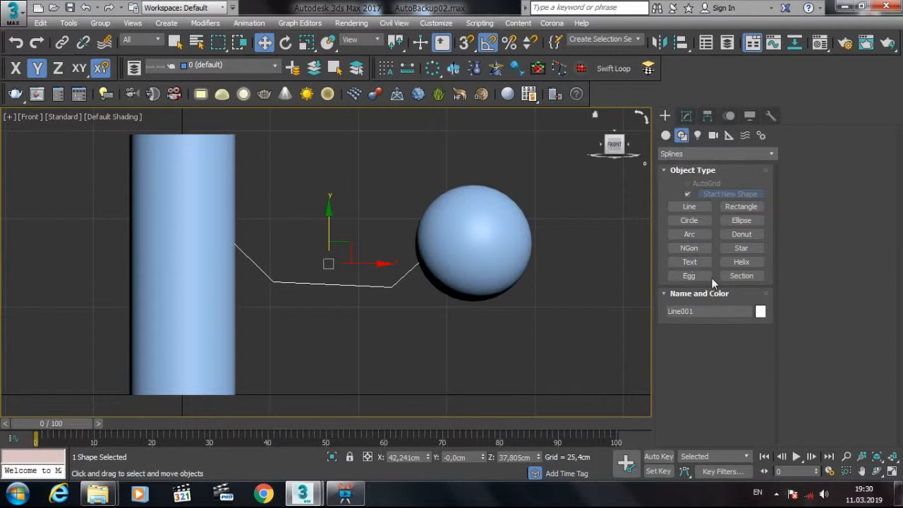
pyautogui.click(668, 136)
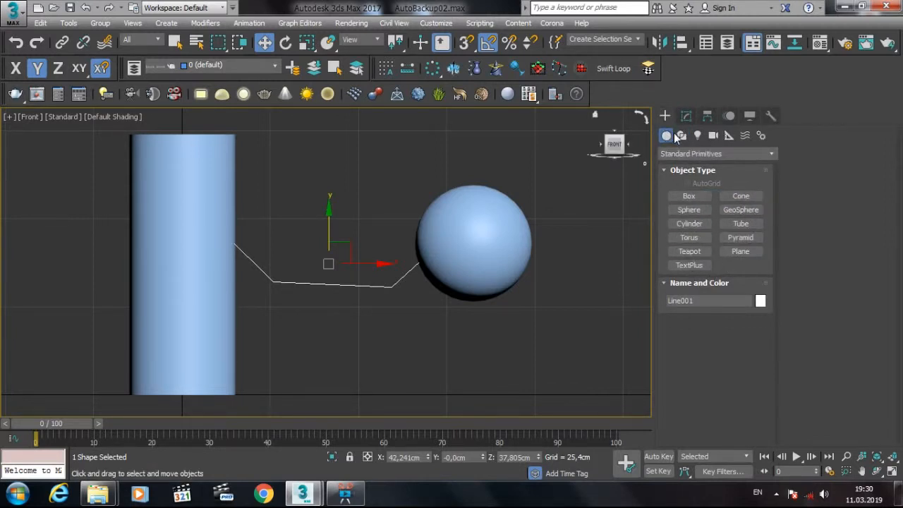
pyautogui.click(682, 135)
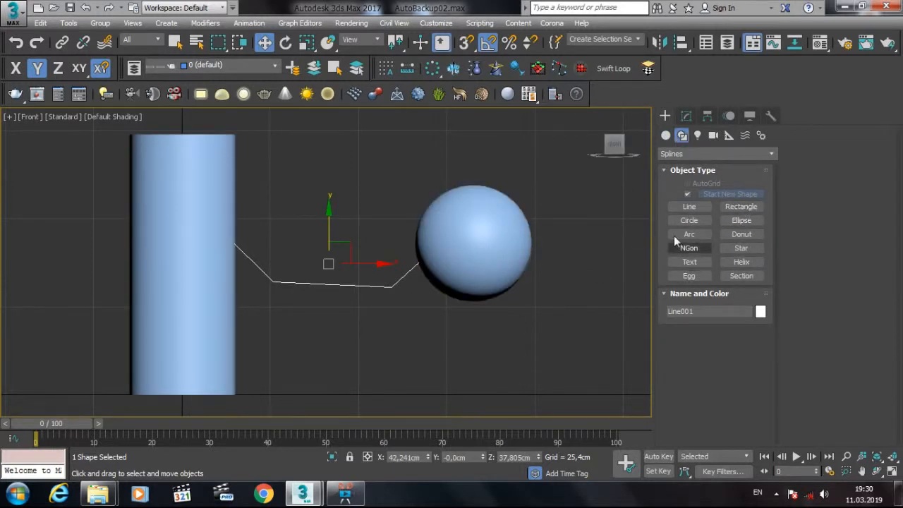
pyautogui.click(699, 137)
pyautogui.click(713, 136)
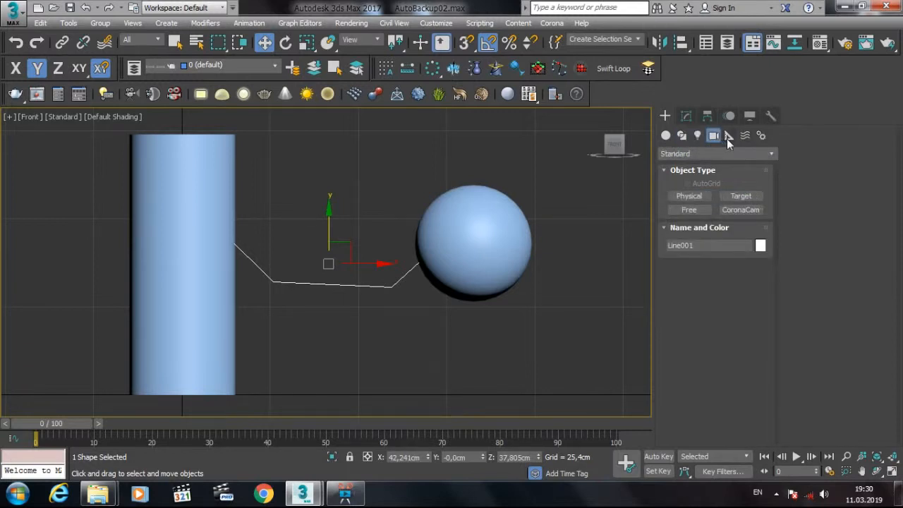
pyautogui.click(728, 137)
pyautogui.click(746, 137)
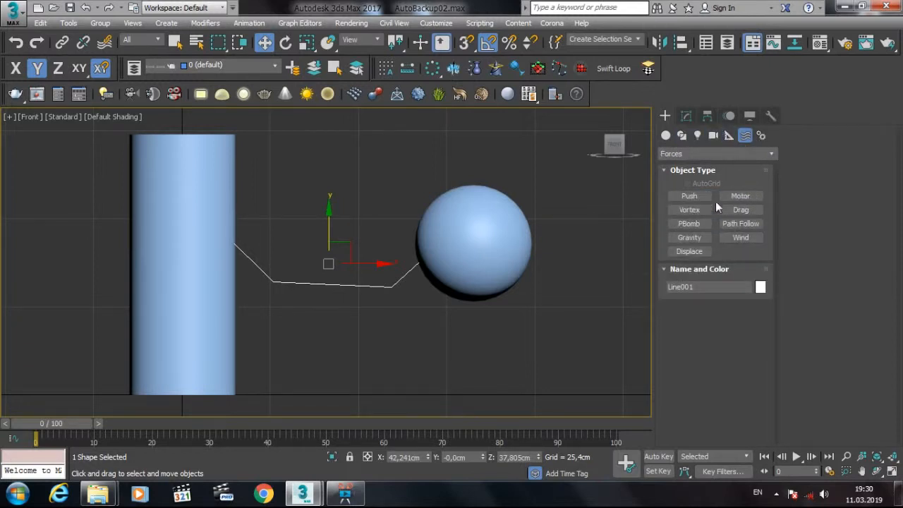
pyautogui.click(729, 137)
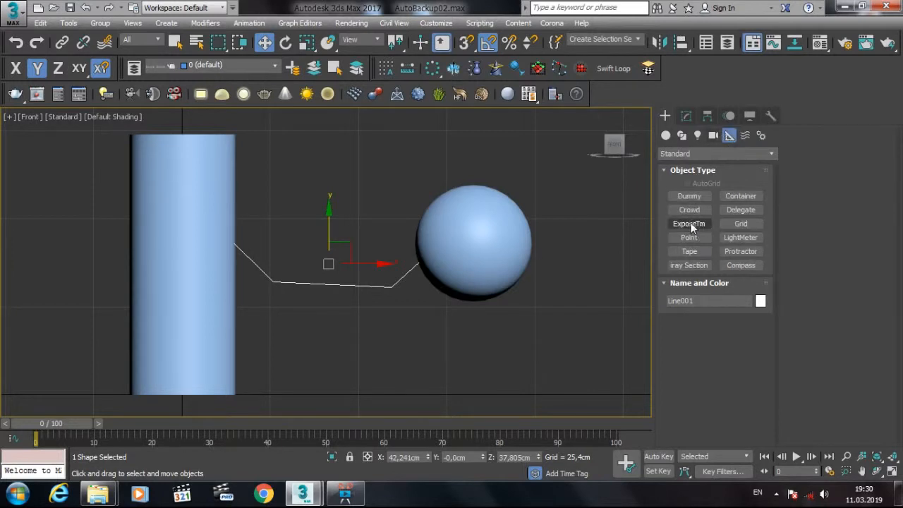
pyautogui.click(761, 136)
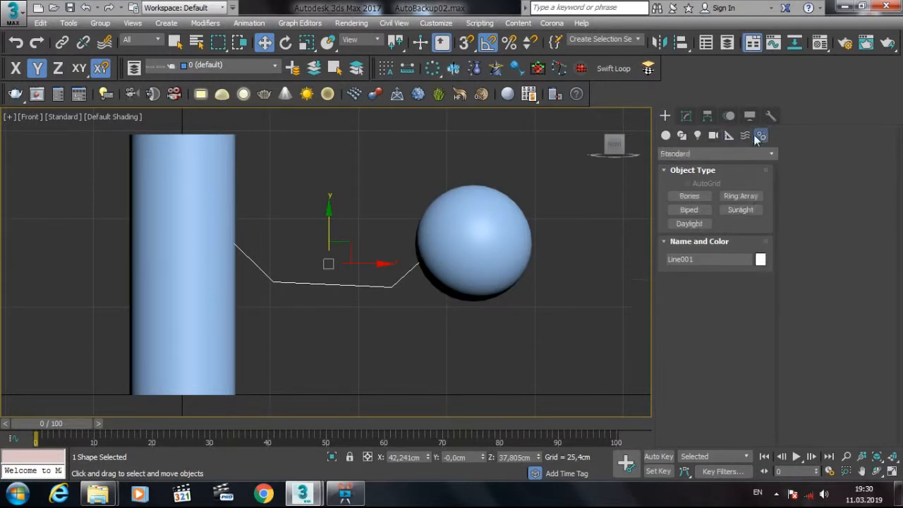
pyautogui.click(665, 135)
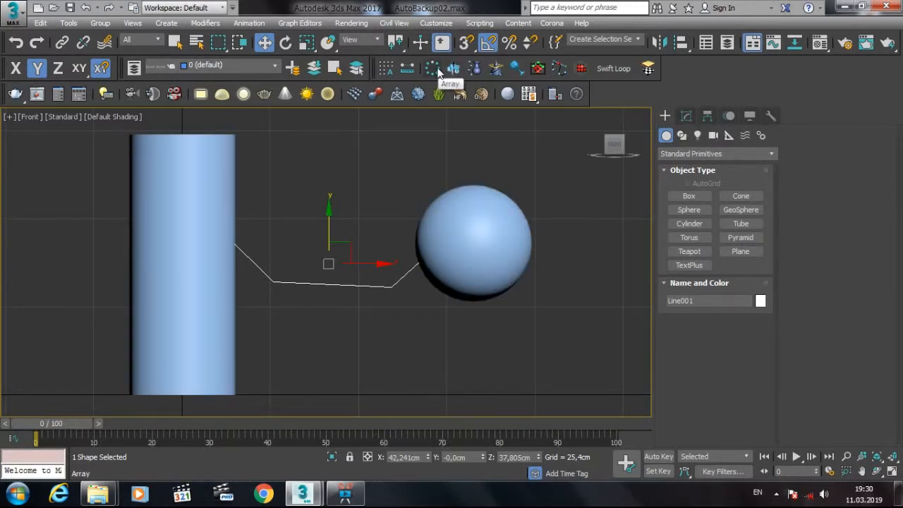
# Step: Convert the line's two middle vertices to Bezier Corner
pyautogui.click(686, 117)
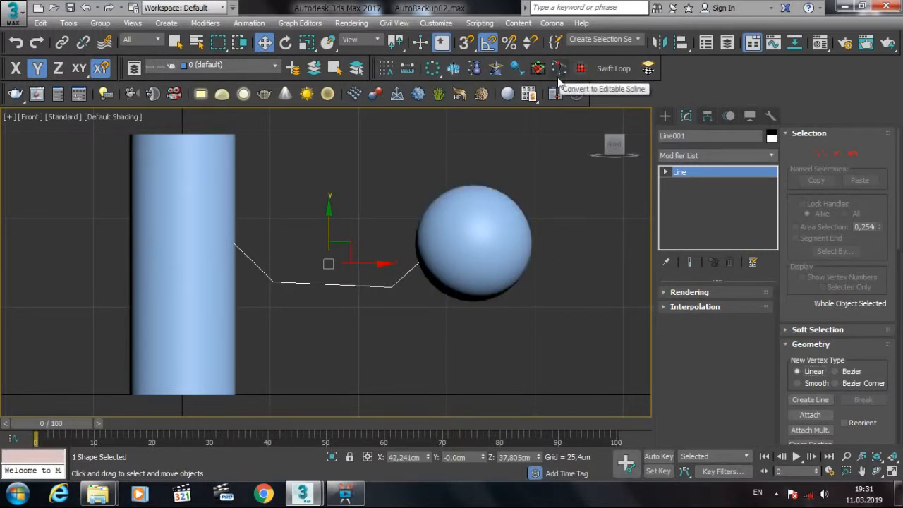
pyautogui.click(820, 153)
pyautogui.click(390, 288)
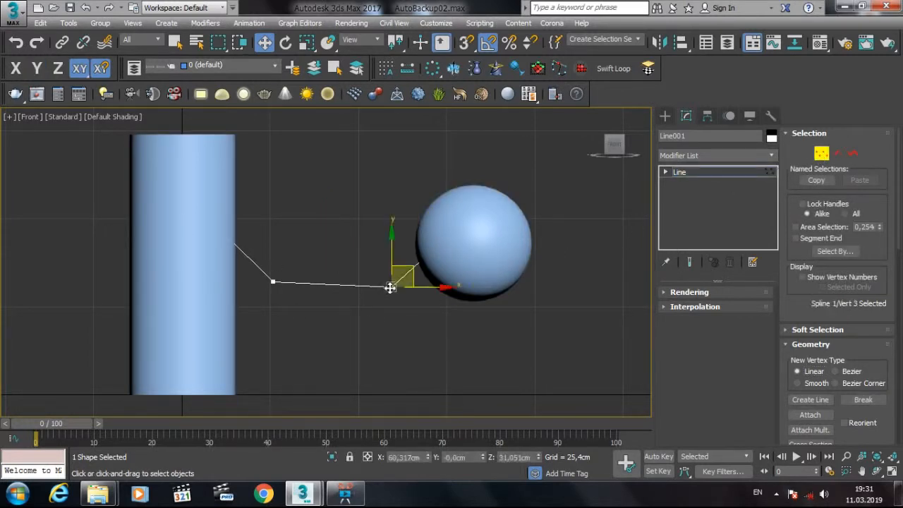
pyautogui.click(274, 282)
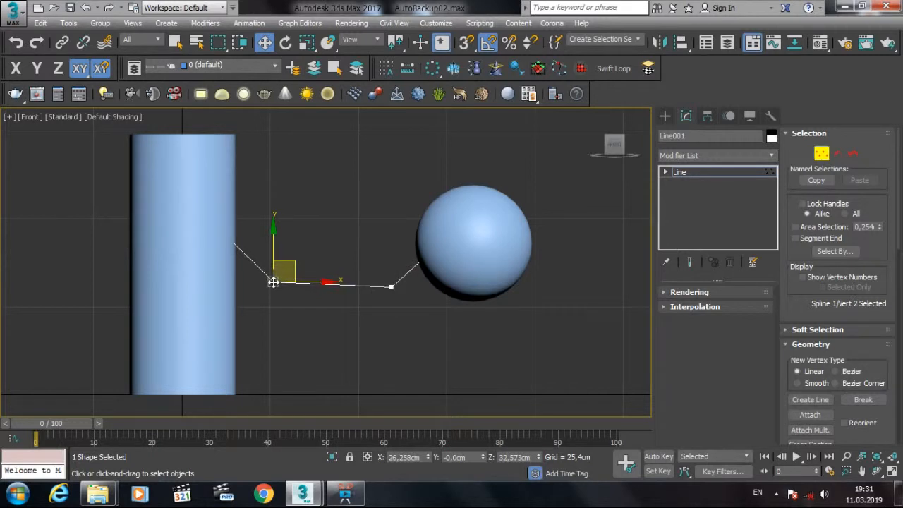
pyautogui.keyDown('ctrl'); pyautogui.click(390, 288); pyautogui.keyUp('ctrl')
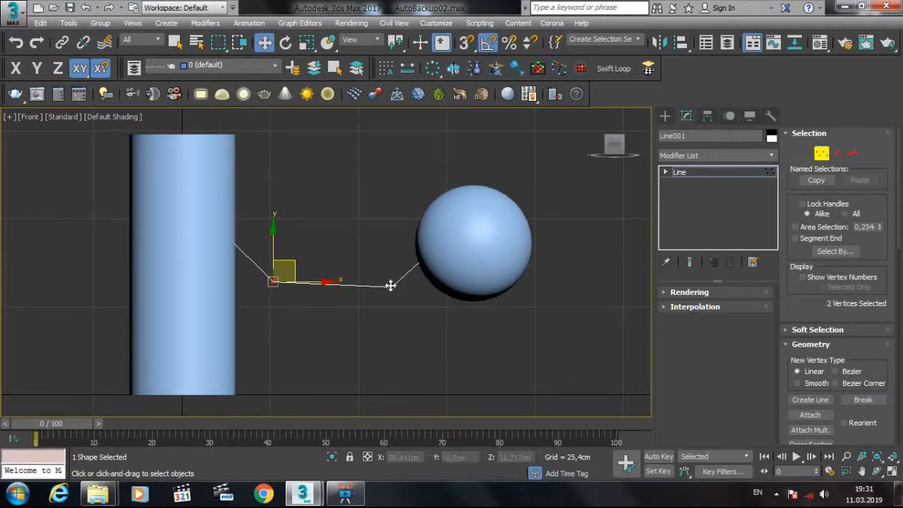
pyautogui.rightClick(389, 288)
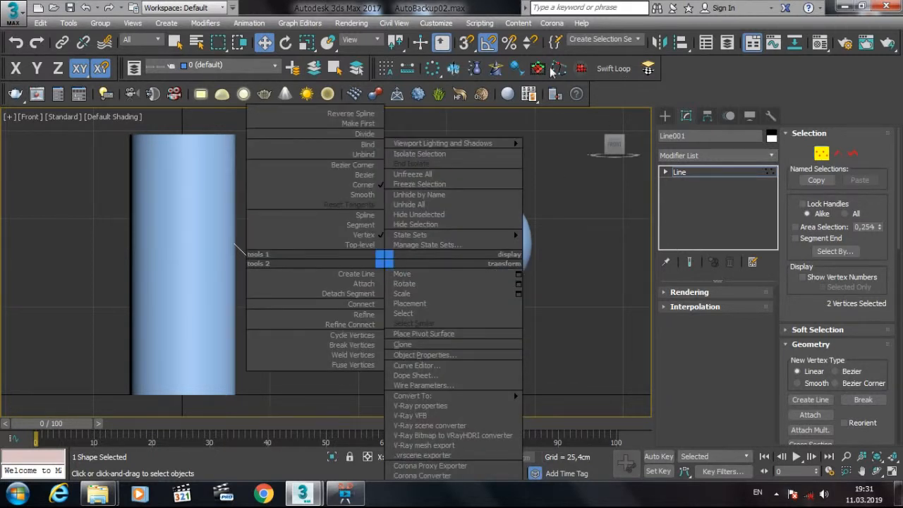
pyautogui.click(353, 164)
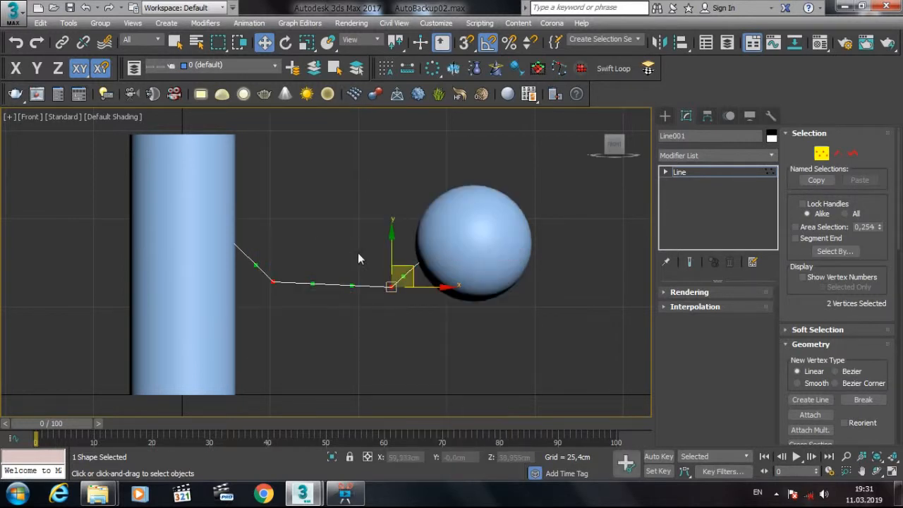
# Step: Adjust the Bezier handles of both middle vertices to bend the line into a sagging curve, and leave vertex editing
pyautogui.moveTo(314, 284); pyautogui.dragTo(343, 304)
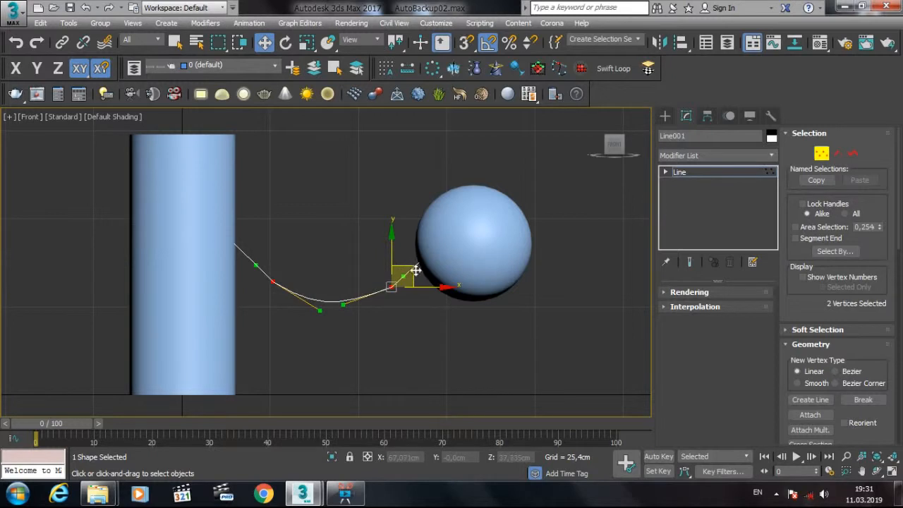
pyautogui.moveTo(407, 272); pyautogui.dragTo(409, 273)
pyautogui.click(257, 266)
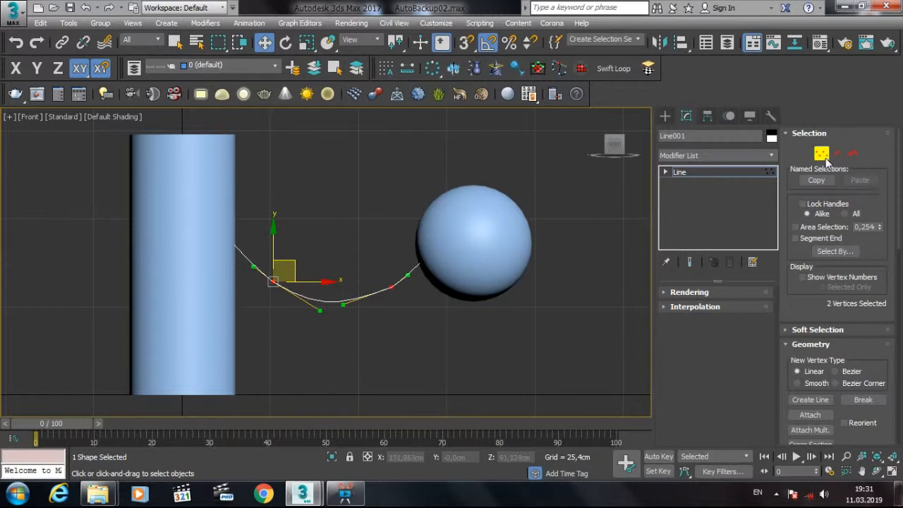
pyautogui.press('1')
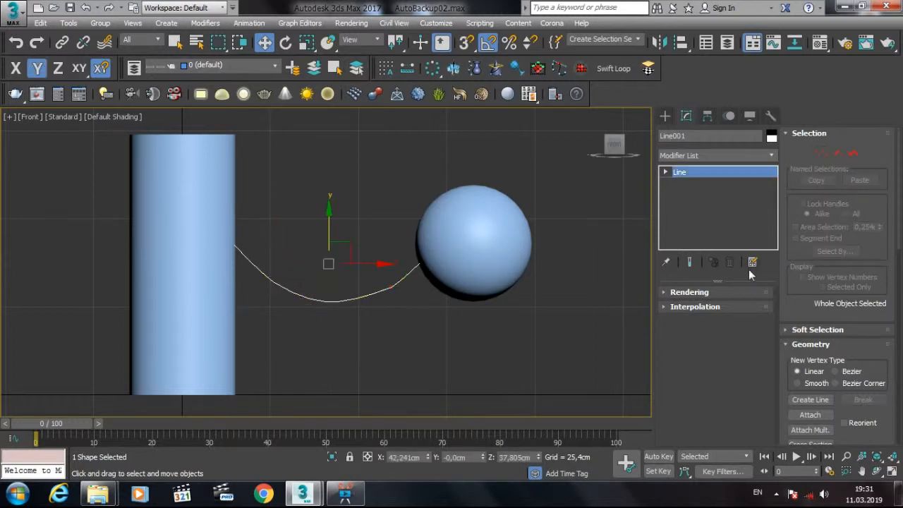
# Step: Enable the line's thickness in both renderer and viewport, and inspect the tube from a slightly raised front view
pyautogui.click(678, 292)
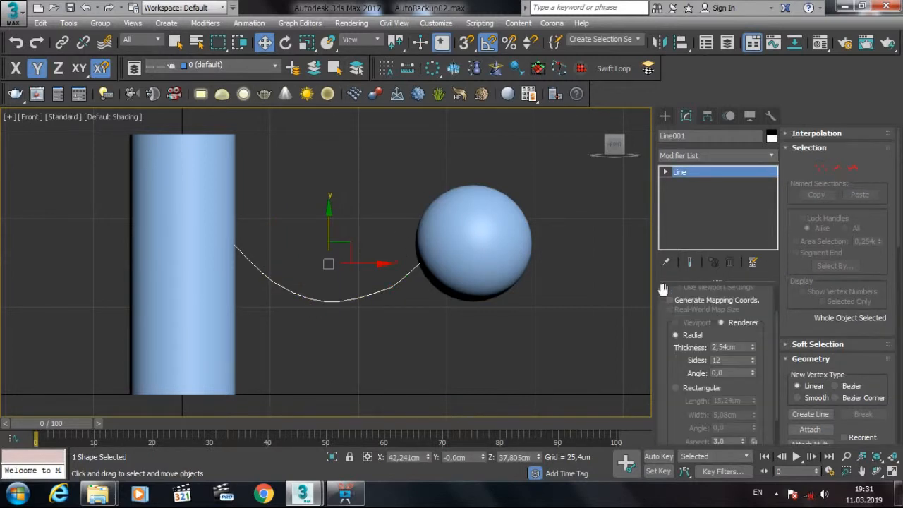
pyautogui.moveTo(774, 327); pyautogui.dragTo(774, 299)
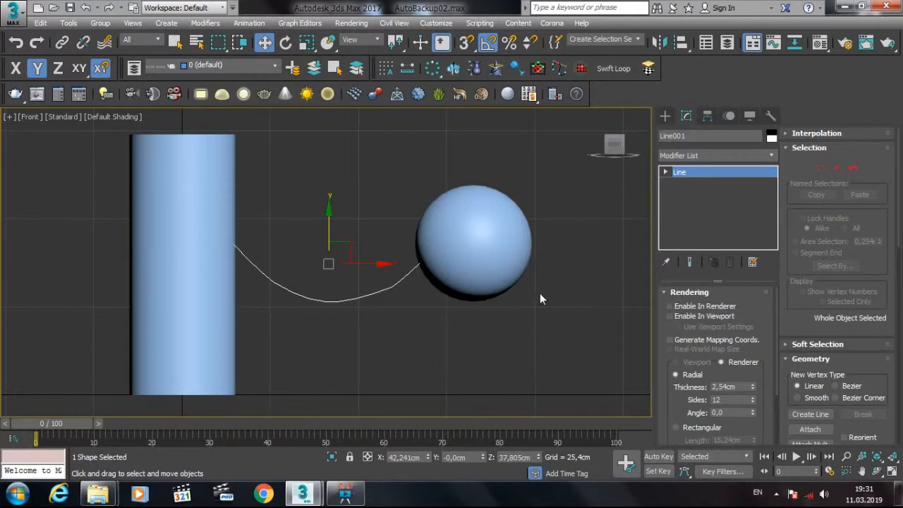
pyautogui.click(690, 307)
pyautogui.click(682, 317)
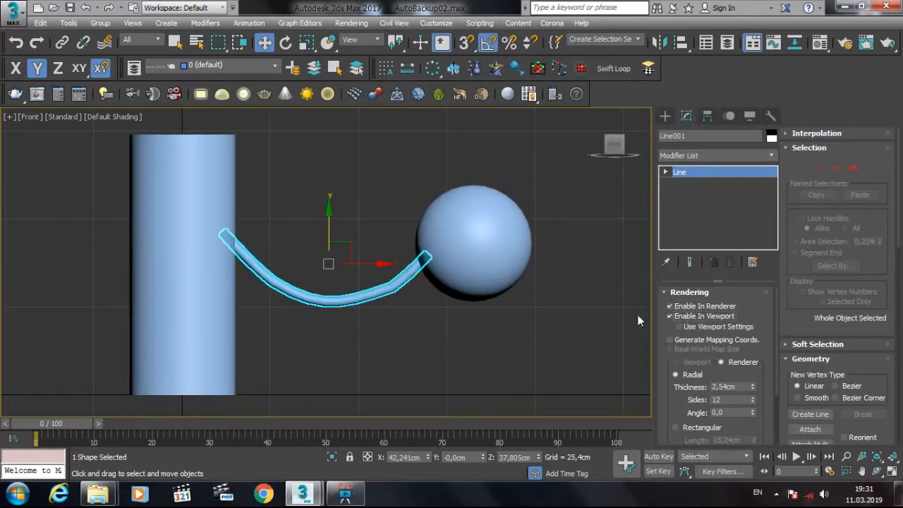
pyautogui.moveTo(616, 145); pyautogui.dragTo(471, 174)
pyautogui.moveTo(639, 173); pyautogui.dragTo(618, 153)
pyautogui.click(618, 153)
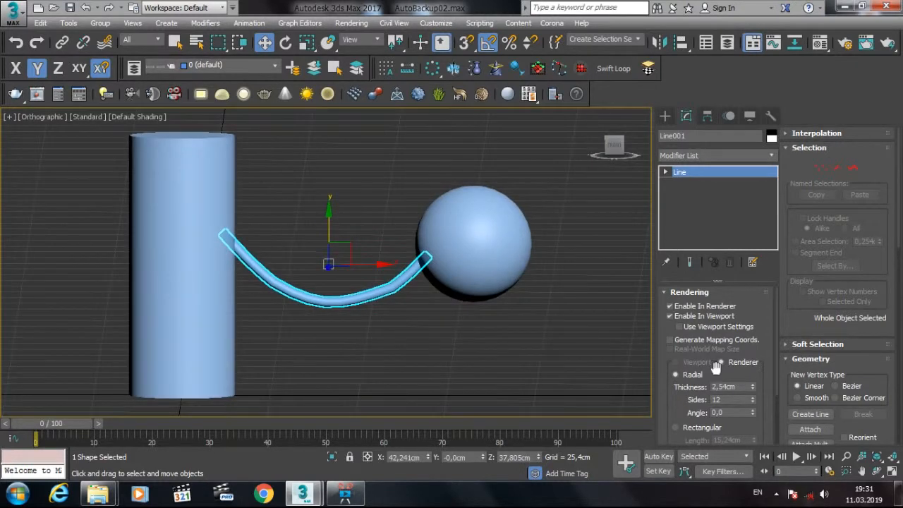
# Step: Reduce the line's radial sides to 6 and further to 3, with edged faces displayed
pyautogui.click(753, 398)
pyautogui.click(753, 402)
pyautogui.click(753, 402)
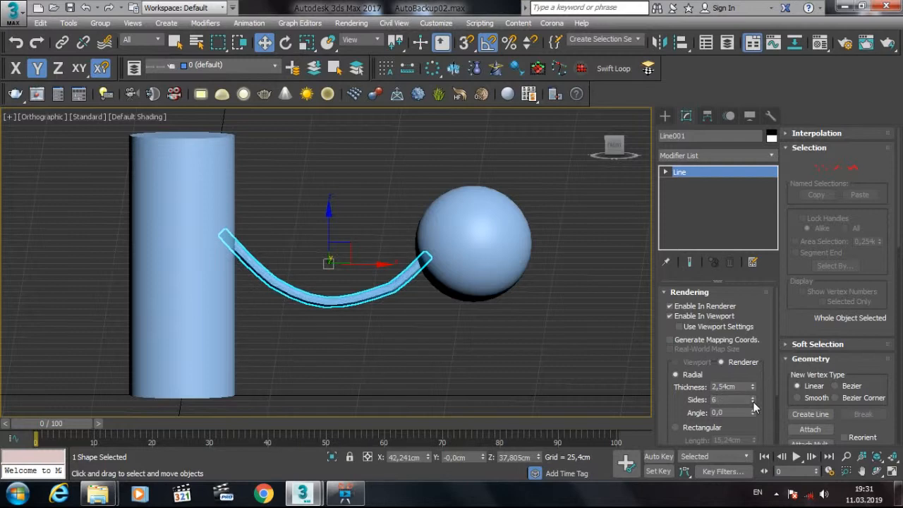
pyautogui.press('F4')
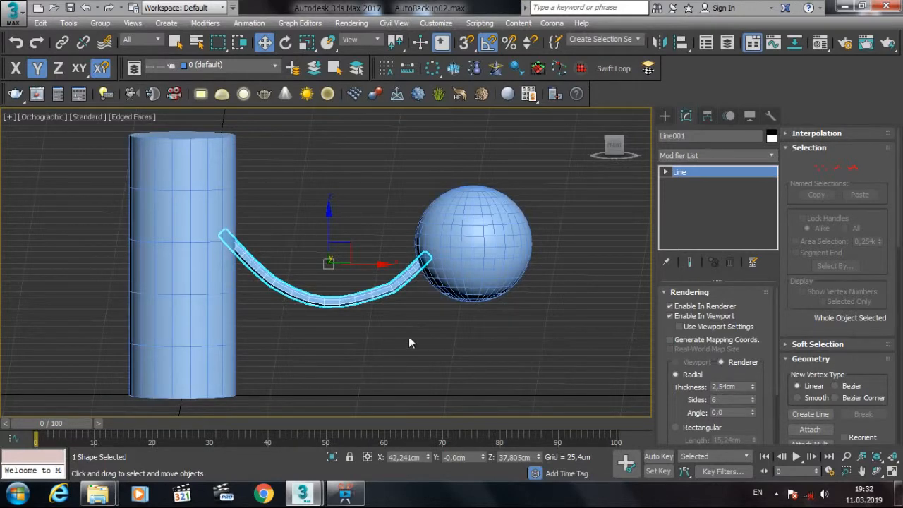
pyautogui.scroll(6, 428, 307)
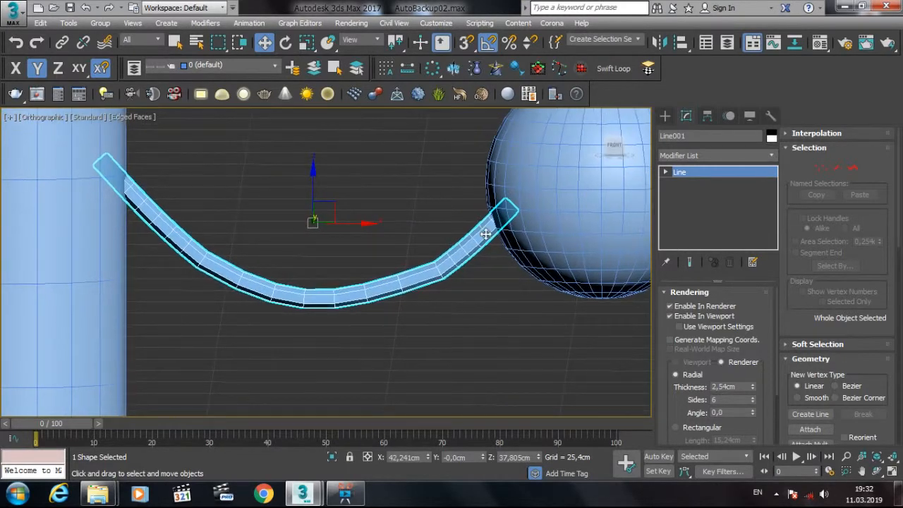
pyautogui.click(753, 403)
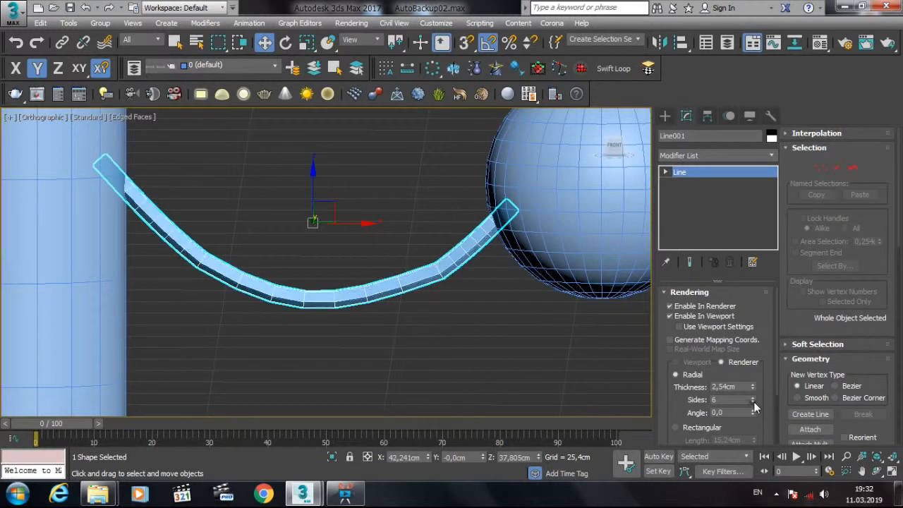
pyautogui.click(754, 403)
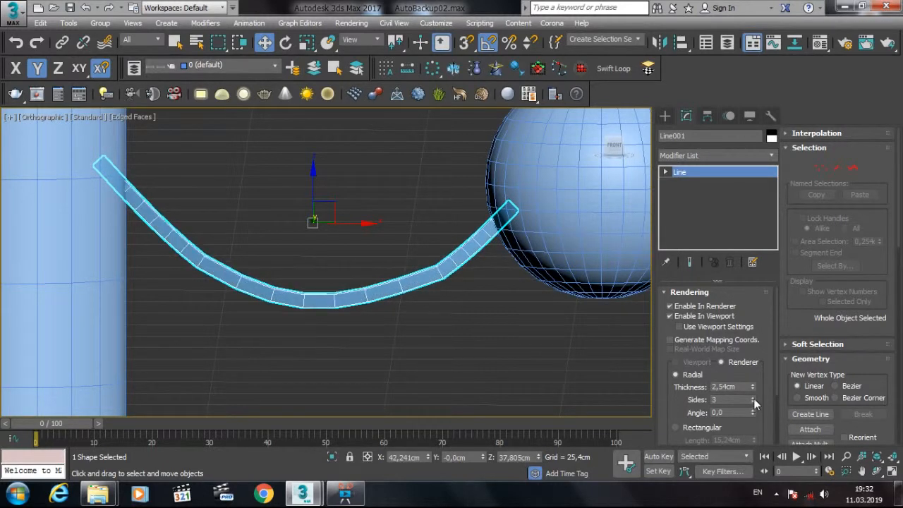
# Step: Set the line's radial sides to 12 and its thickness to about 0.813 cm, and deselect it
pyautogui.click(754, 397)
pyautogui.click(755, 398)
pyautogui.click(754, 397)
pyautogui.click(755, 397)
pyautogui.click(754, 398)
pyautogui.click(754, 398)
pyautogui.click(755, 397)
pyautogui.click(754, 398)
pyautogui.moveTo(753, 387); pyautogui.dragTo(755, 431)
pyautogui.click(569, 317)
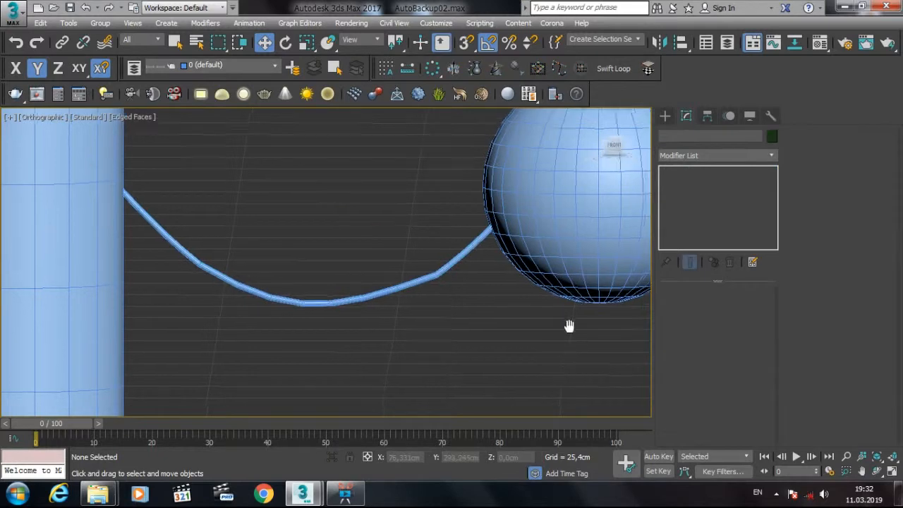
# Step: Move the sphere up and toward the cylinder in the front view, to about X 74.6 cm and Z 56.4 cm
pyautogui.moveTo(571, 319); pyautogui.dragTo(562, 350, button='middle')
pyautogui.scroll(-2, 562, 350)
pyautogui.scroll(-3, 562, 350)
pyautogui.click(574, 268)
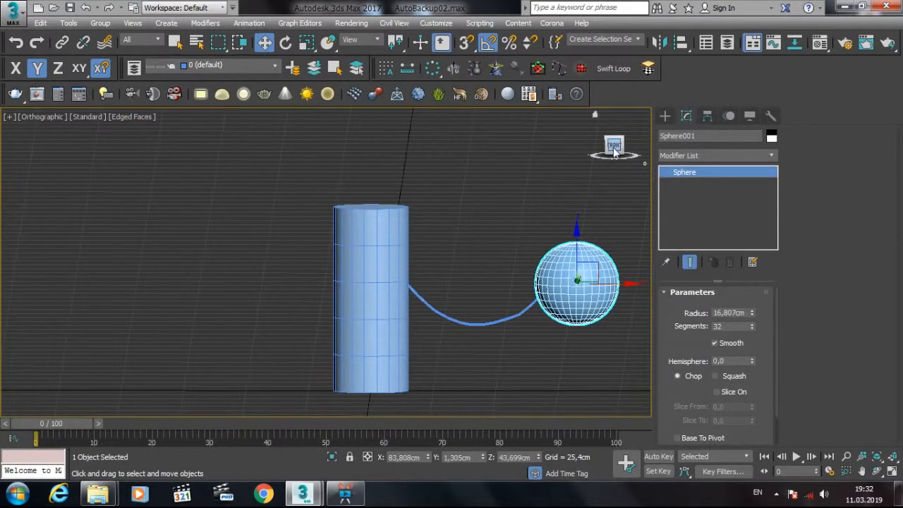
pyautogui.click(265, 44)
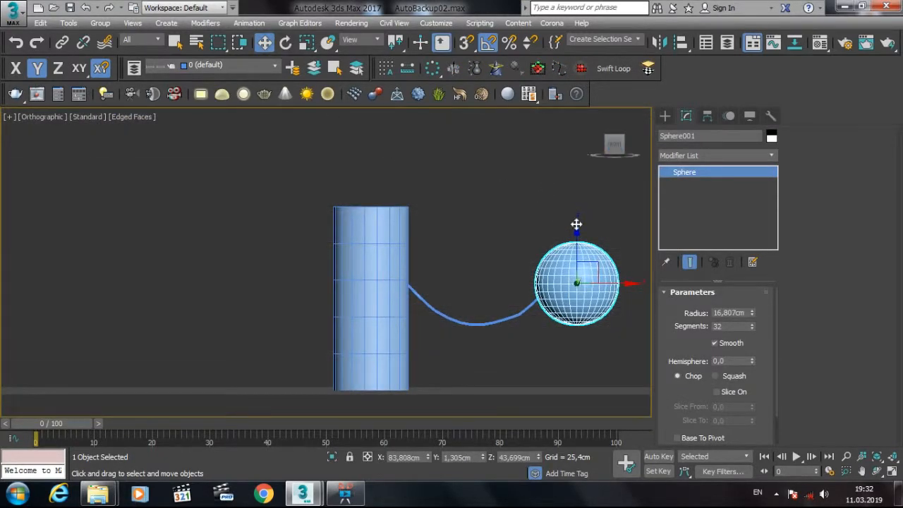
pyautogui.moveTo(575, 240); pyautogui.dragTo(572, 220)
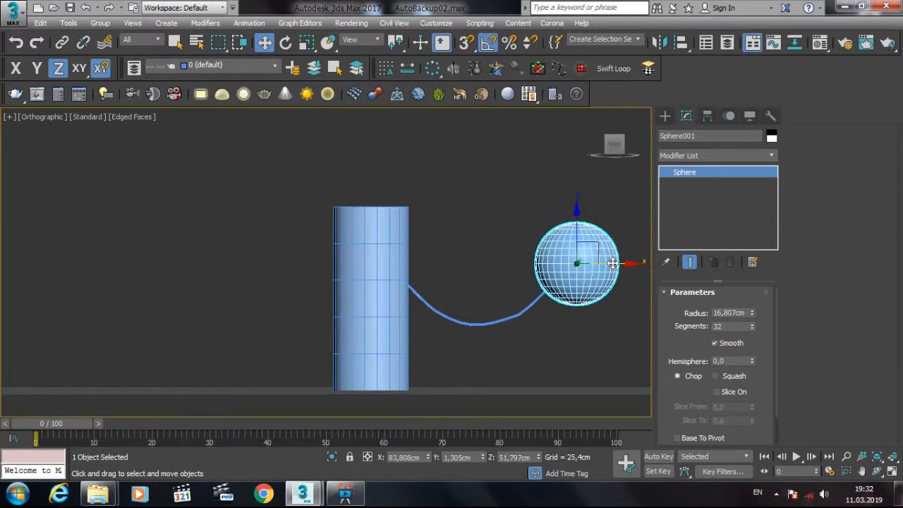
pyautogui.moveTo(613, 263); pyautogui.dragTo(590, 262)
pyautogui.moveTo(554, 234)
pyautogui.mouseDown()
pyautogui.moveTo(553, 202)
pyautogui.moveTo(553, 218)
pyautogui.mouseUp()
# Step: Fine-tune the sphere to about X 70.4 cm and Z 57.0 cm so it rests on the line's free end, and deselect it
pyautogui.scroll(4, 551, 316)
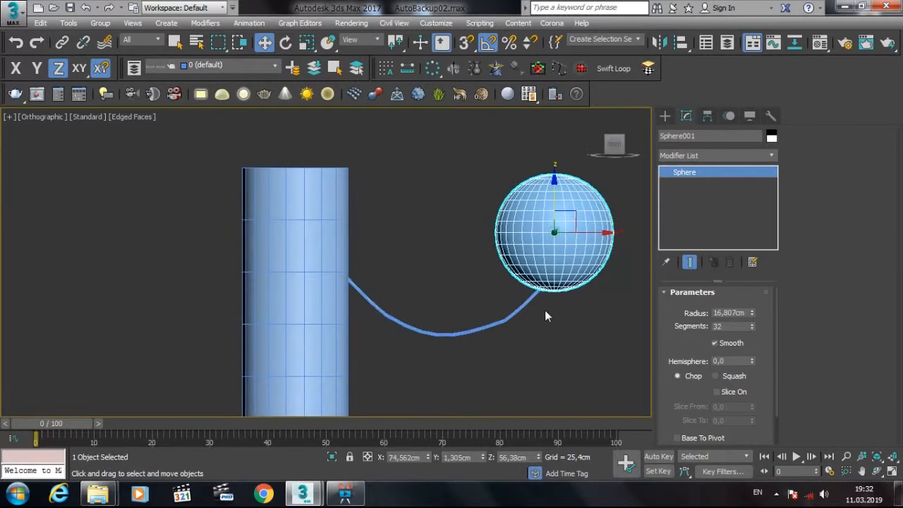
pyautogui.scroll(3, 546, 288)
pyautogui.scroll(-2, 488, 314)
pyautogui.moveTo(538, 183); pyautogui.dragTo(510, 185)
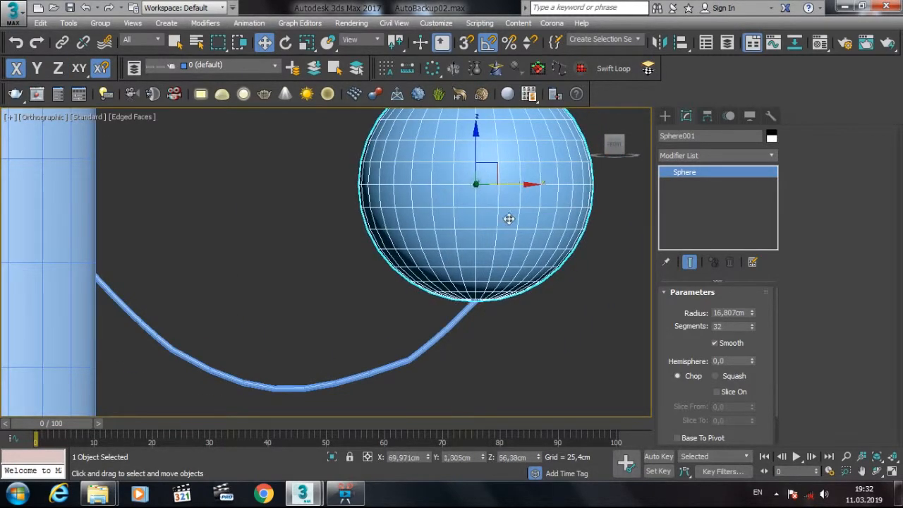
pyautogui.scroll(-4, 519, 329)
pyautogui.moveTo(499, 227); pyautogui.dragTo(500, 225)
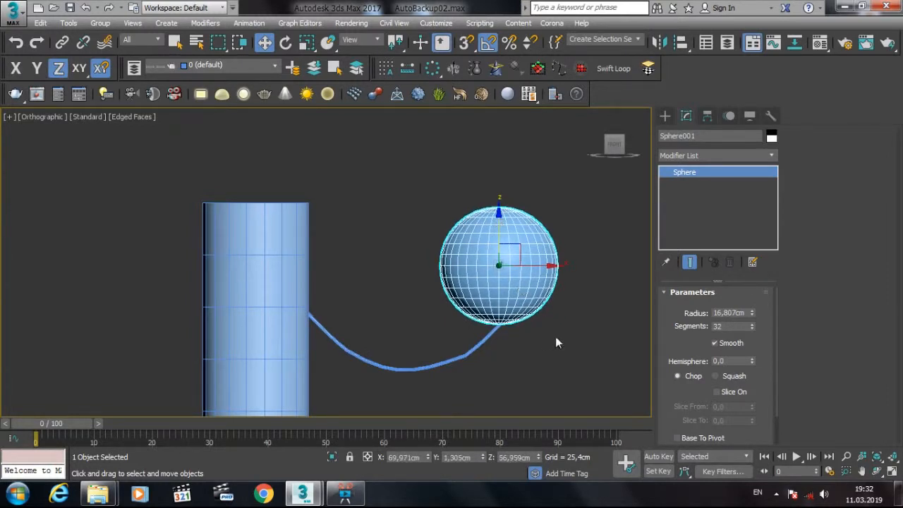
pyautogui.scroll(-3, 555, 337)
pyautogui.scroll(6, 563, 302)
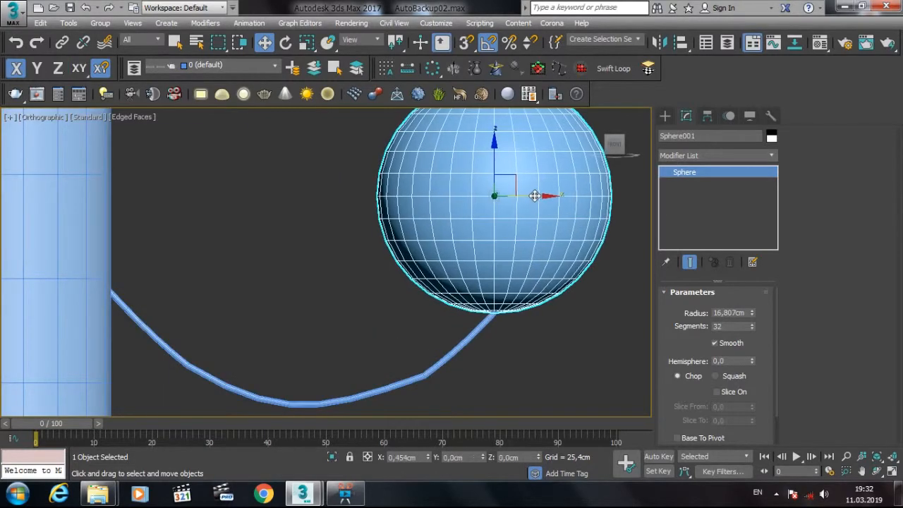
pyautogui.click(526, 355)
# Step: Select the sphere and the line in turn to compare their modifiable parameters, and recheck the primitive creation tools
pyautogui.scroll(-3, 537, 353)
pyautogui.scroll(-2, 537, 349)
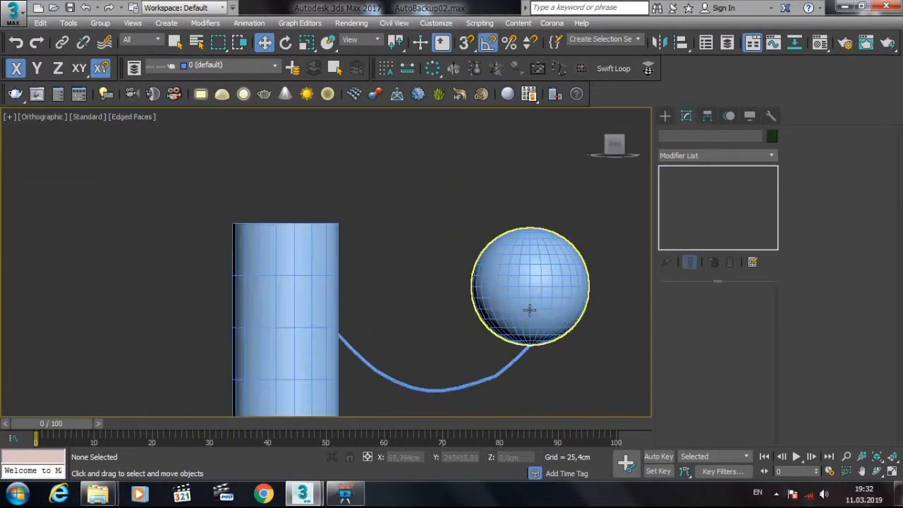
pyautogui.click(528, 308)
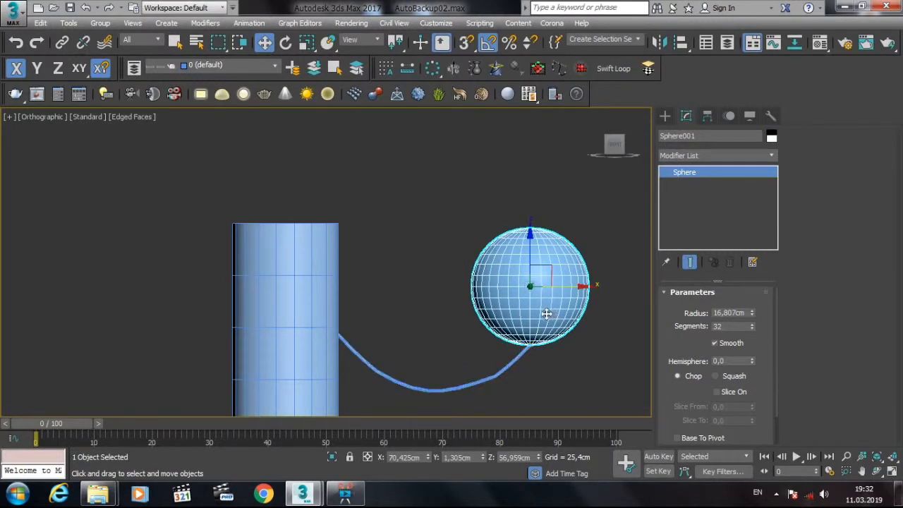
pyautogui.click(504, 372)
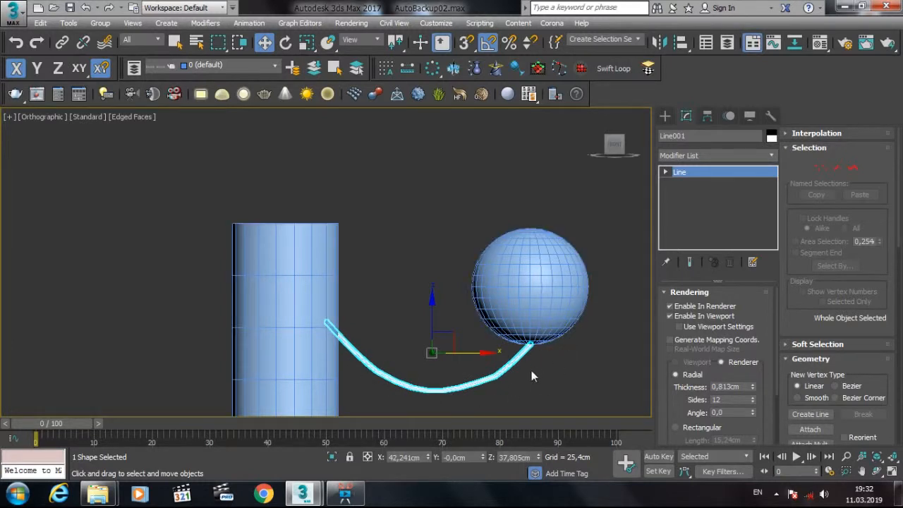
pyautogui.click(574, 373)
pyautogui.click(533, 284)
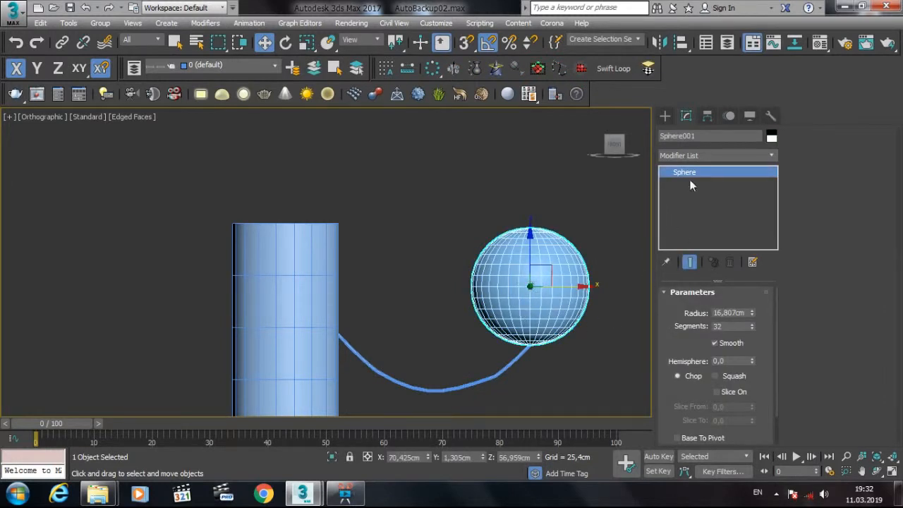
pyautogui.click(666, 117)
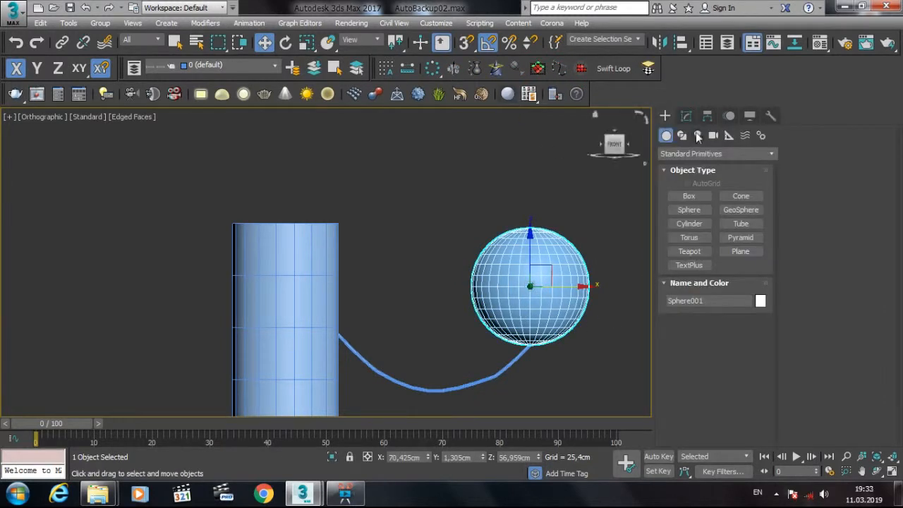
pyautogui.click(686, 117)
pyautogui.click(448, 215)
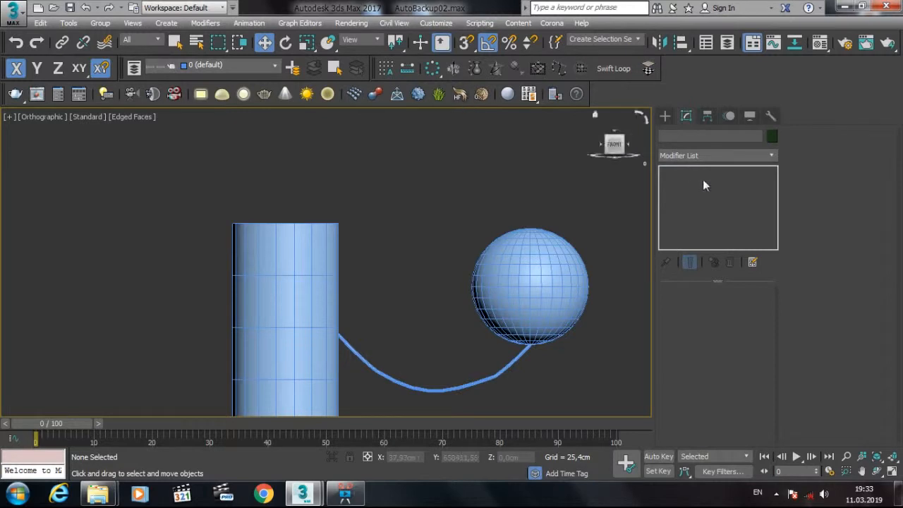
pyautogui.click(385, 376)
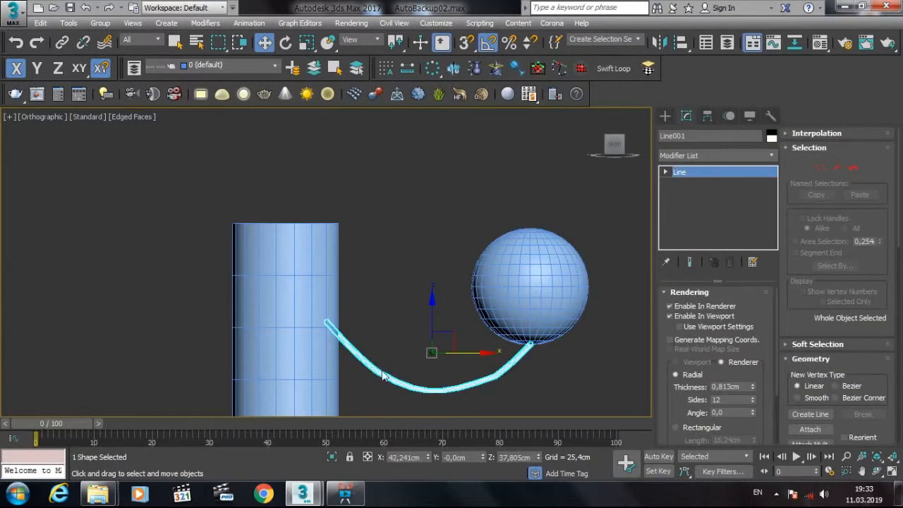
pyautogui.click(811, 430)
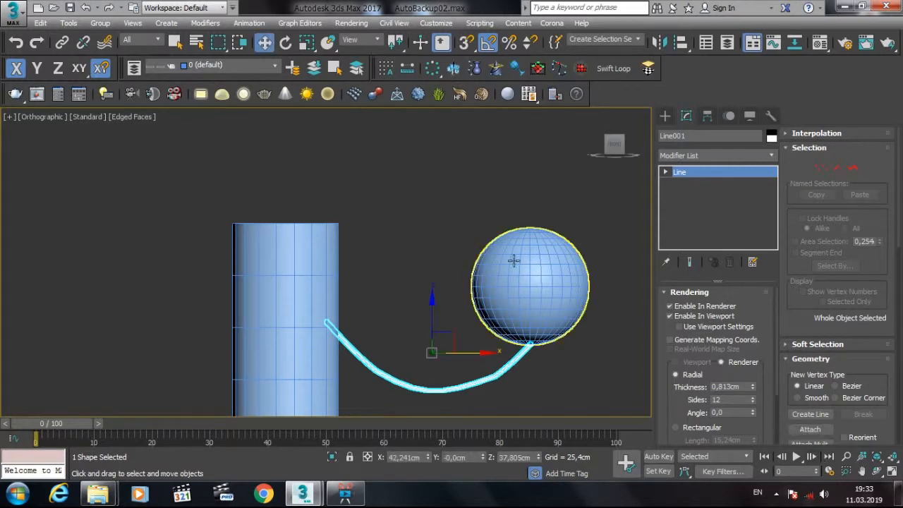
pyautogui.click(525, 275)
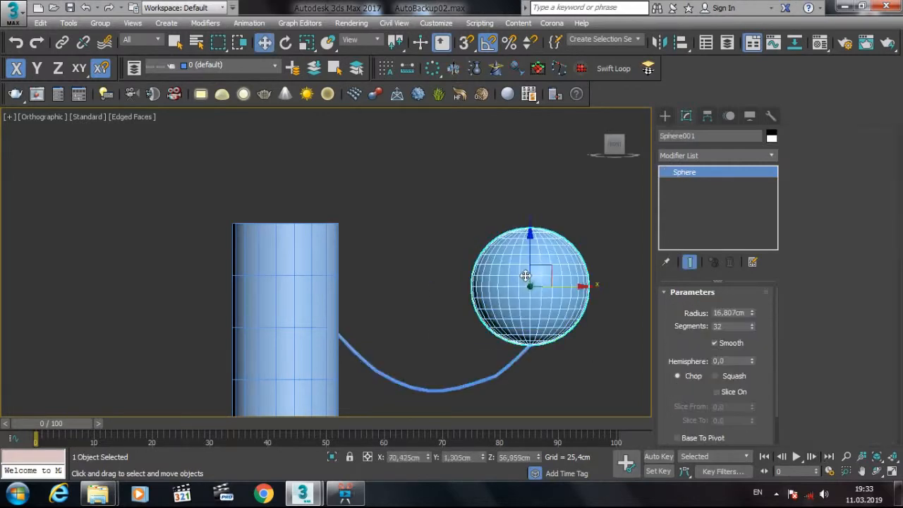
# Step: Select the sphere and convert it to an Editable Poly
pyautogui.click(499, 370)
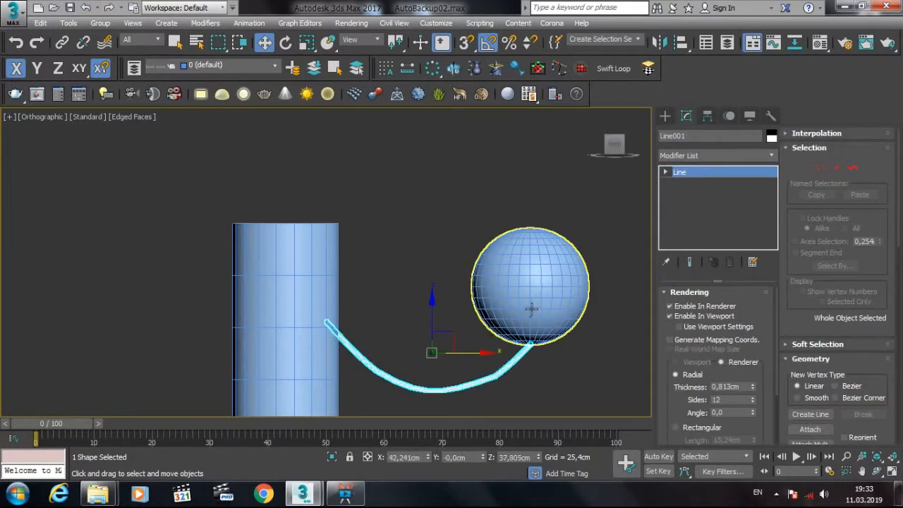
pyautogui.click(532, 308)
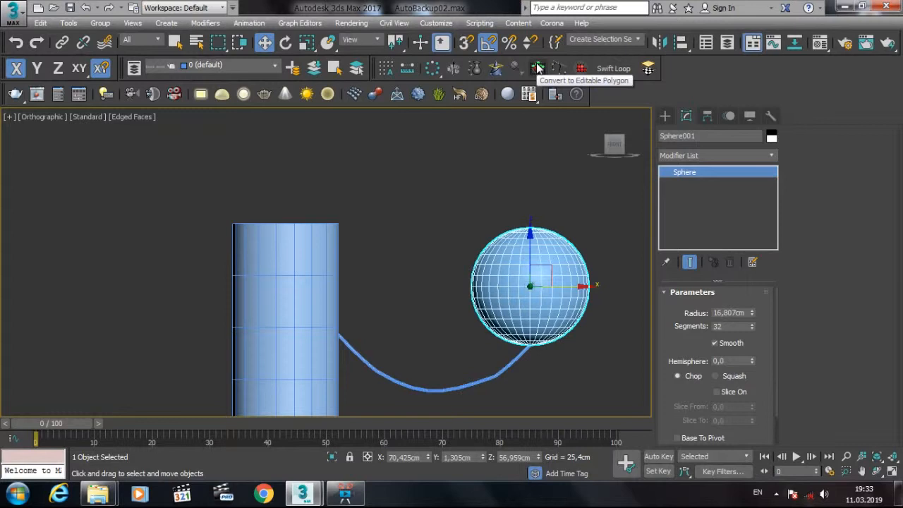
pyautogui.click(537, 67)
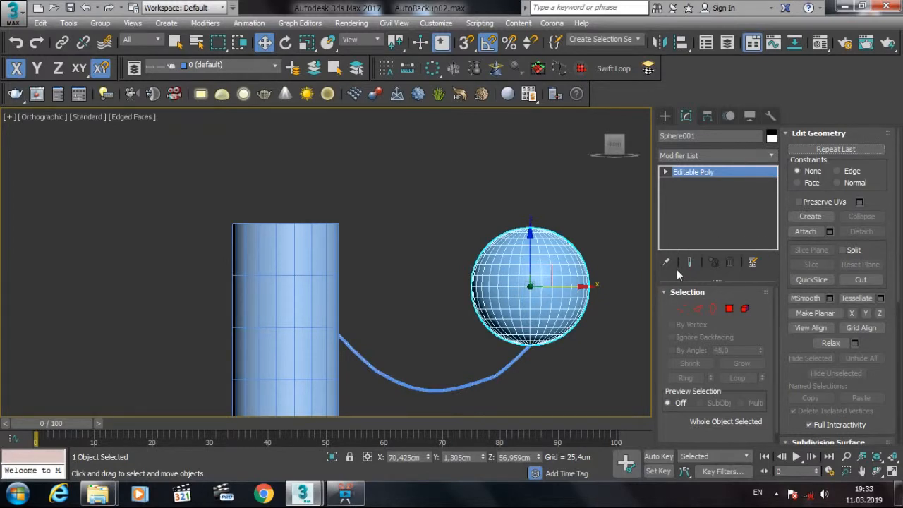
# Step: Inspect the line up close and compare its parameters with those of the converted sphere
pyautogui.scroll(5, 417, 294)
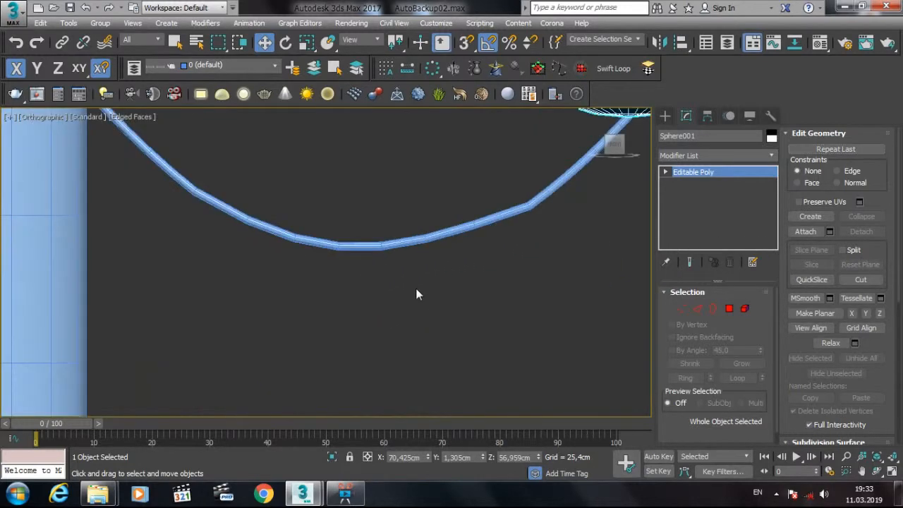
pyautogui.click(408, 244)
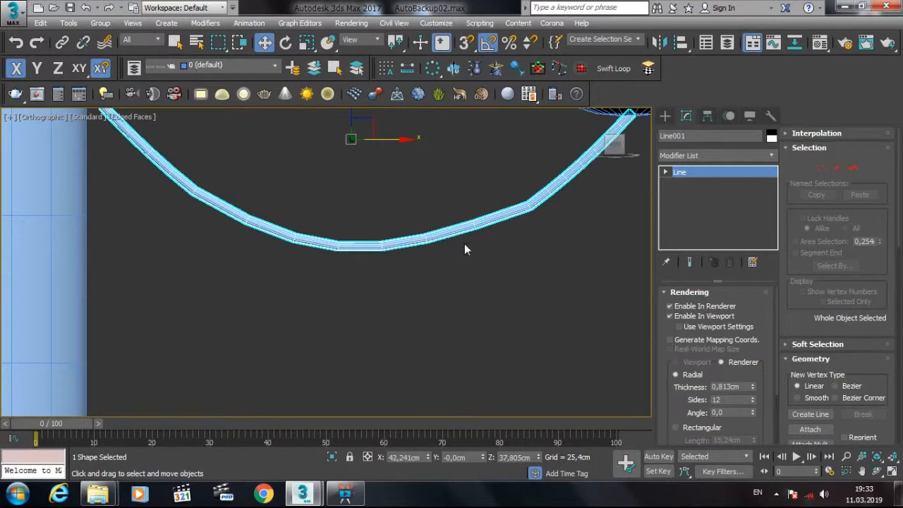
pyautogui.moveTo(489, 182); pyautogui.dragTo(454, 306, button='middle')
pyautogui.scroll(-5, 454, 299)
pyautogui.click(477, 224)
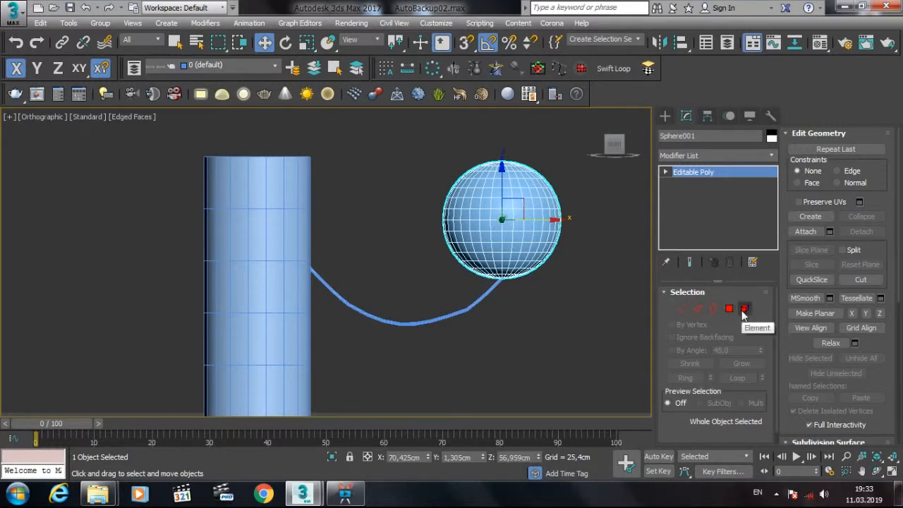
# Step: Attach the line to the sphere so both form one object, end Attach, and select the combined object
pyautogui.click(540, 266)
pyautogui.click(520, 258)
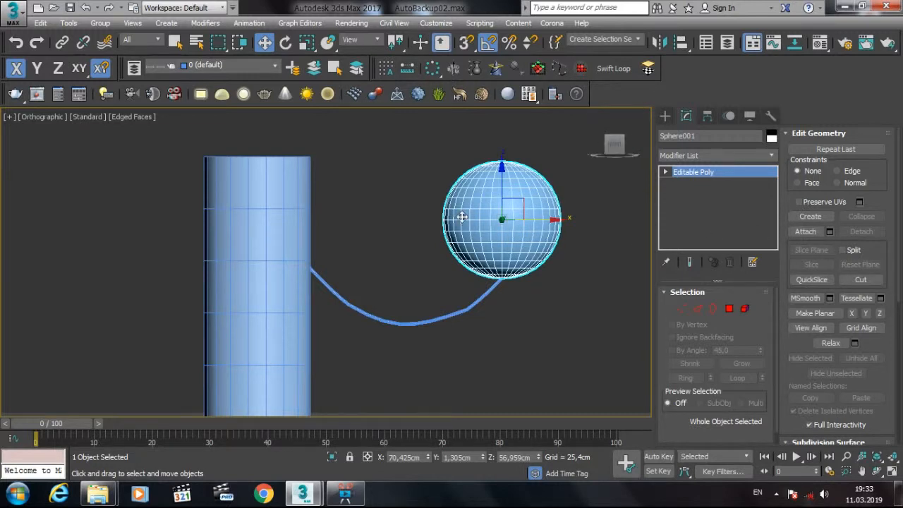
pyautogui.click(554, 177)
pyautogui.click(532, 195)
pyautogui.click(806, 231)
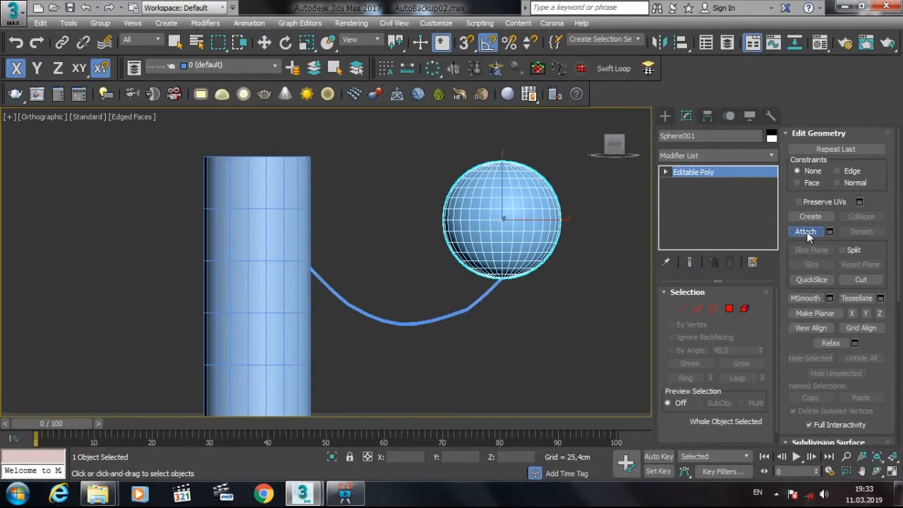
pyautogui.click(463, 310)
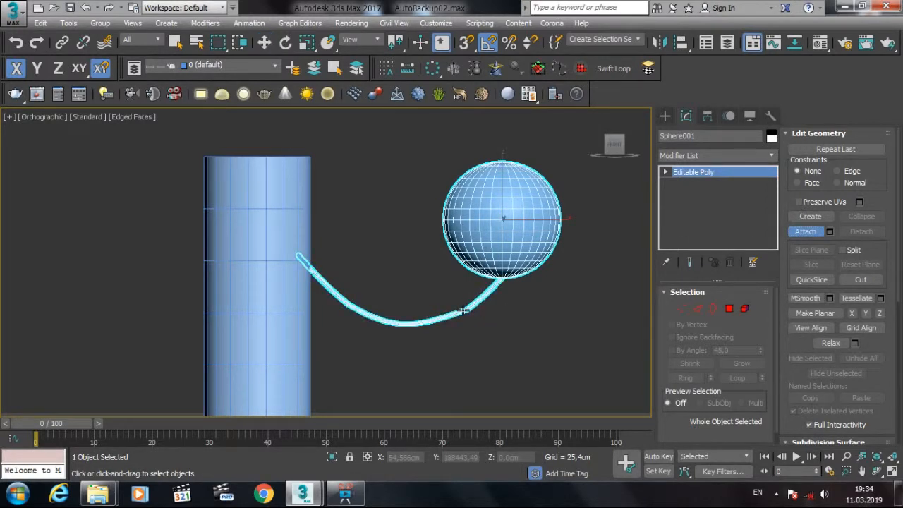
pyautogui.click(816, 230)
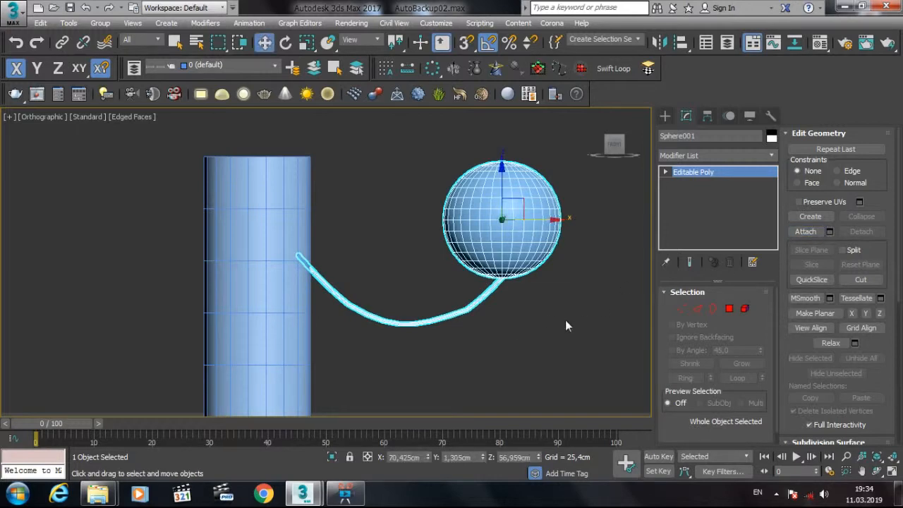
pyautogui.click(501, 297)
pyautogui.click(520, 246)
pyautogui.moveTo(505, 188); pyautogui.dragTo(500, 164)
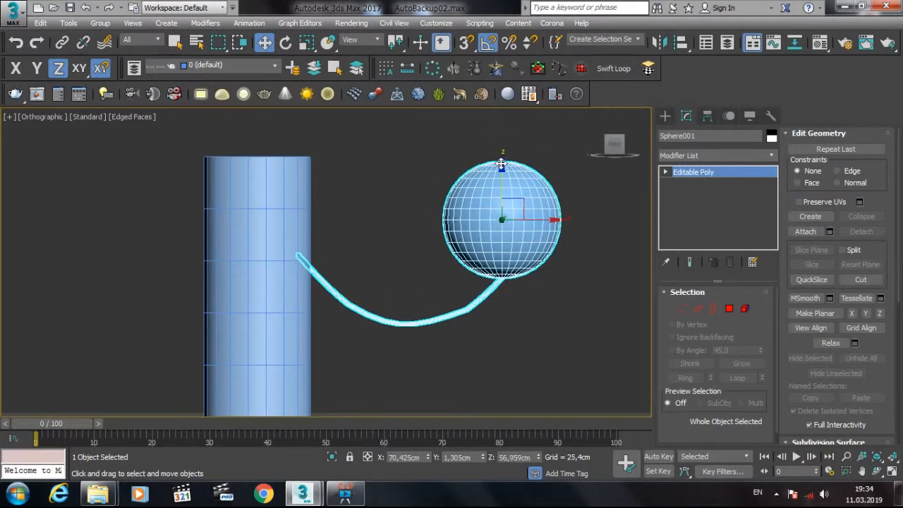
# Step: View the combined sphere and line from the top and review its pivot, creation and modification options
pyautogui.click(618, 140)
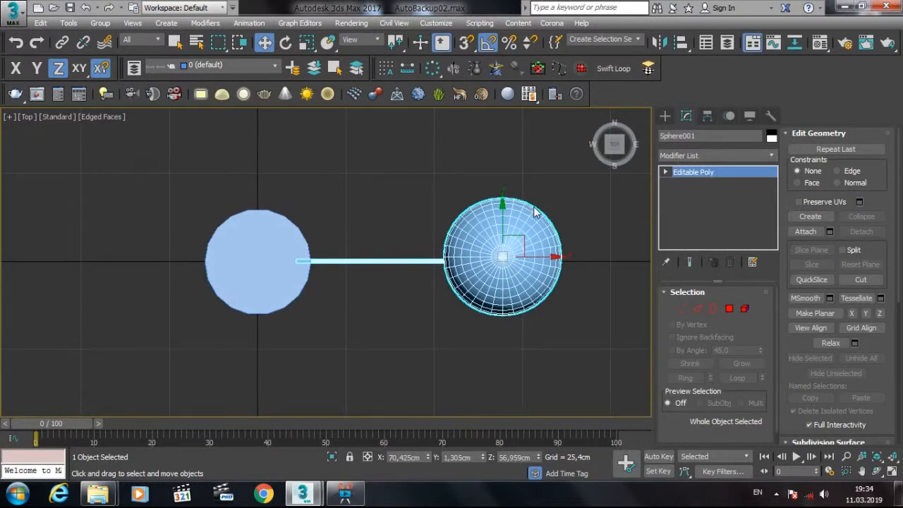
pyautogui.click(707, 116)
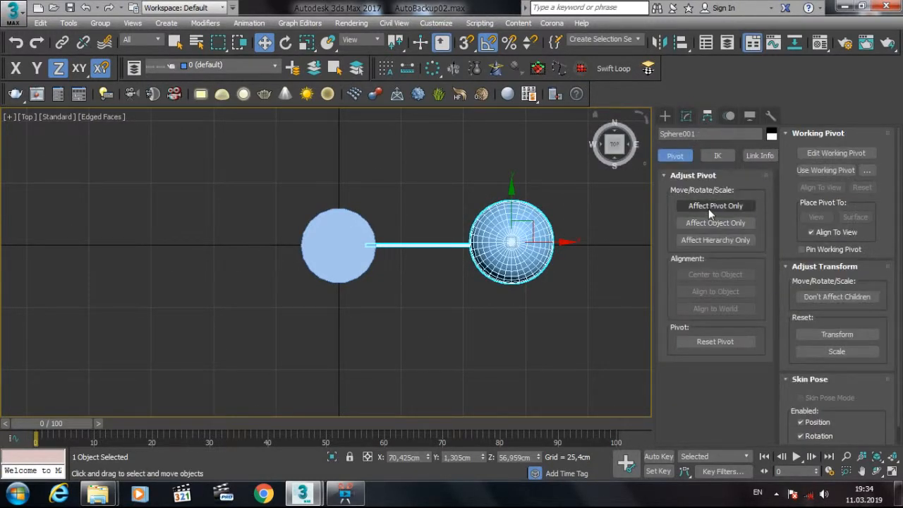
pyautogui.click(710, 205)
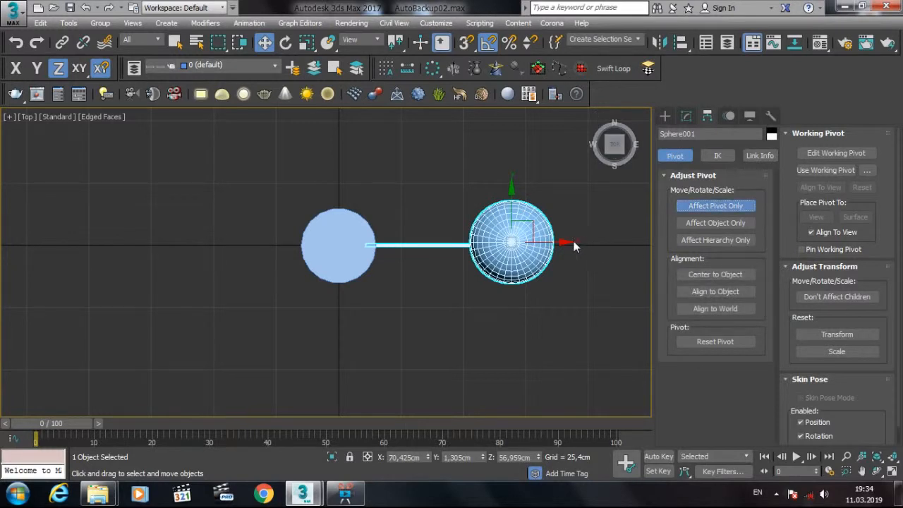
pyautogui.click(684, 116)
pyautogui.click(665, 116)
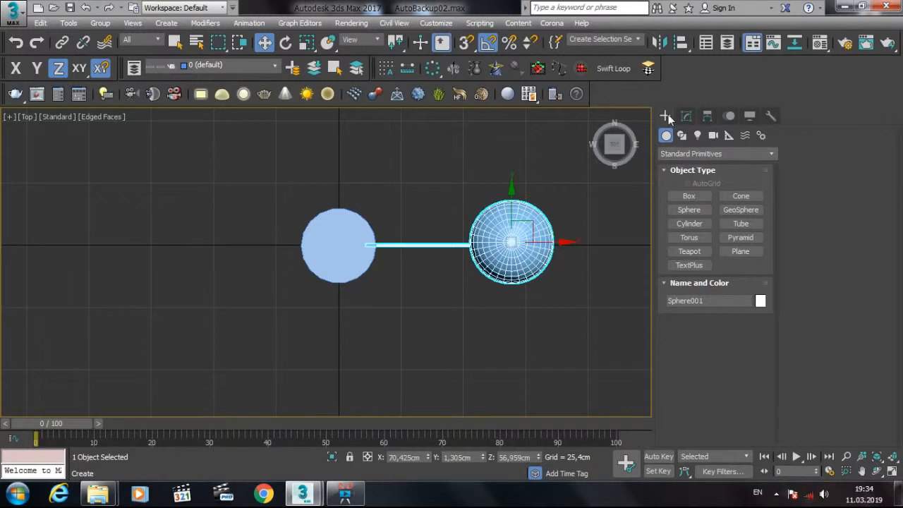
pyautogui.click(687, 116)
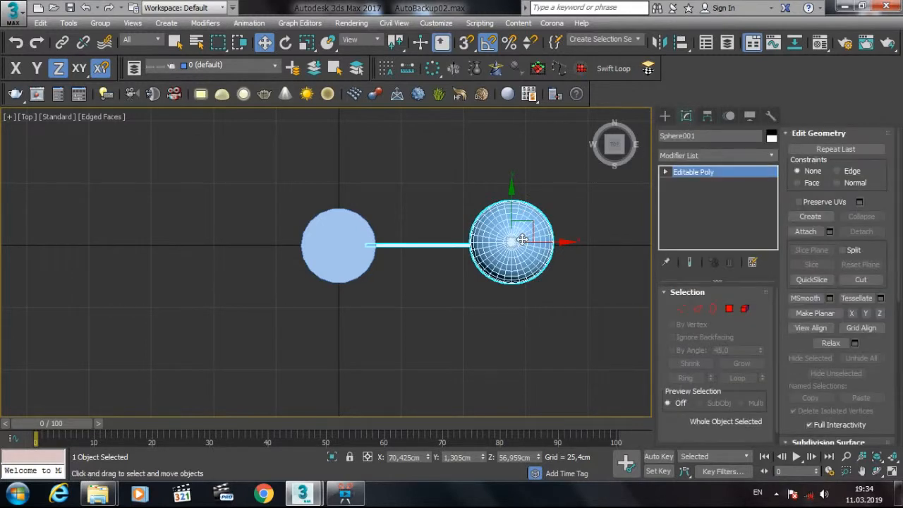
# Step: Select the cylinder and the combined sphere object in turn to compare their modifiable parameters
pyautogui.click(348, 238)
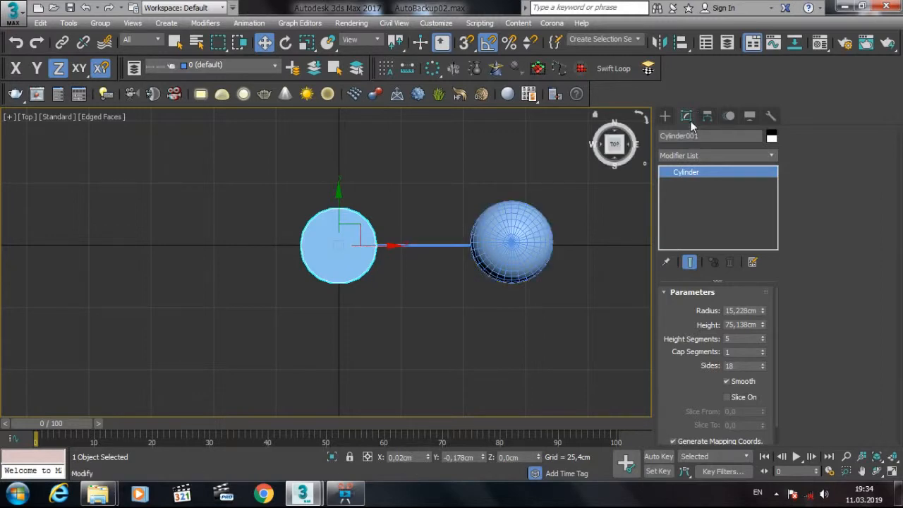
pyautogui.click(528, 263)
pyautogui.click(571, 308)
pyautogui.click(527, 244)
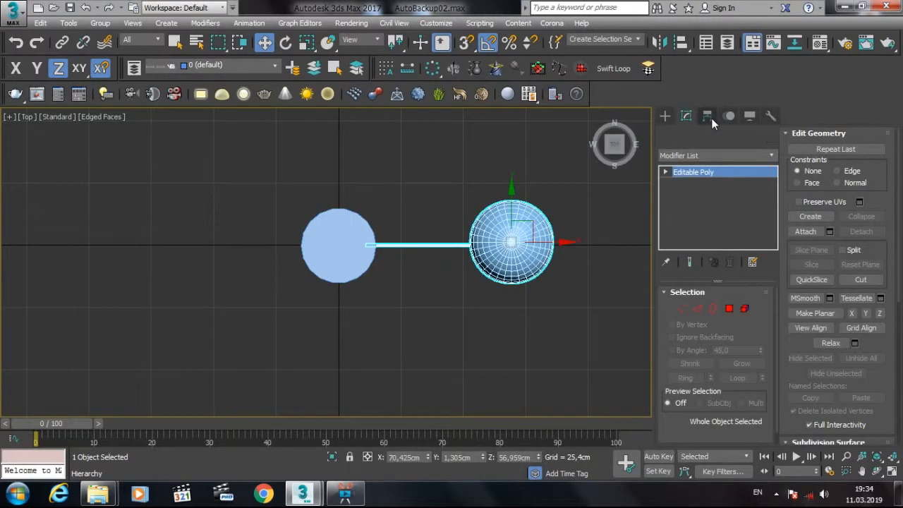
# Step: With Affect Pivot Only, move the combined object's pivot along X in the top view from the sphere to the cylinder's center
pyautogui.click(709, 117)
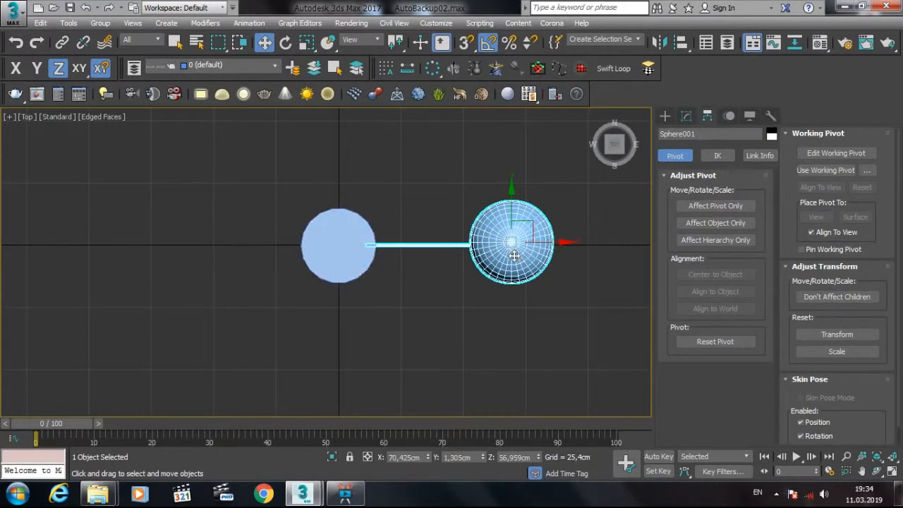
pyautogui.moveTo(613, 156); pyautogui.dragTo(615, 142)
pyautogui.click(614, 142)
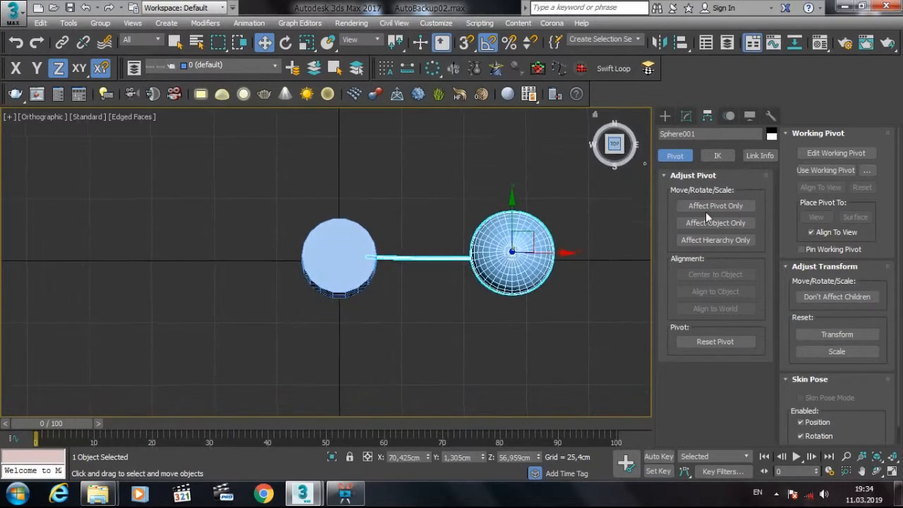
pyautogui.click(709, 207)
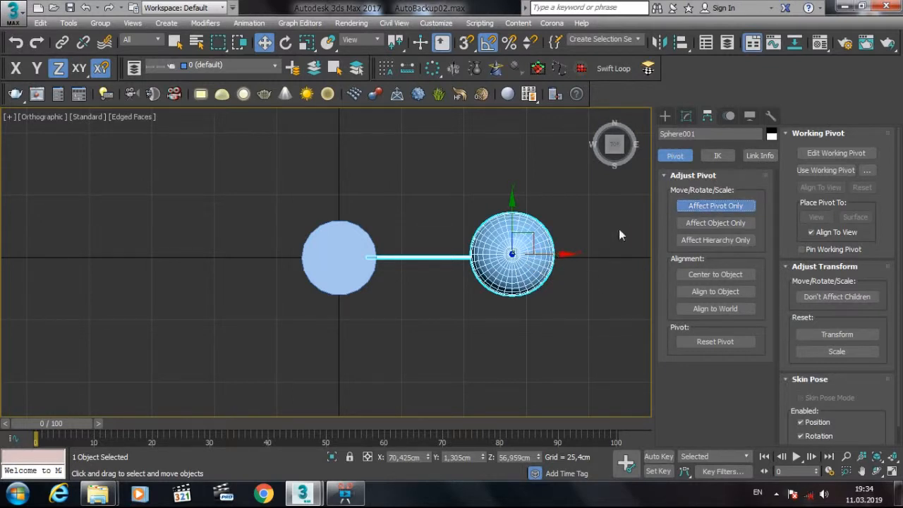
pyautogui.moveTo(556, 252); pyautogui.dragTo(410, 202)
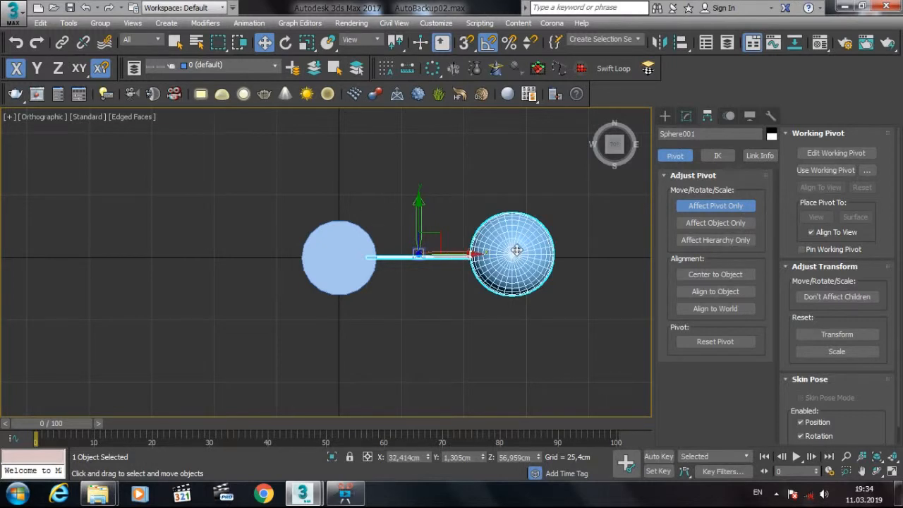
pyautogui.moveTo(464, 254); pyautogui.dragTo(385, 257)
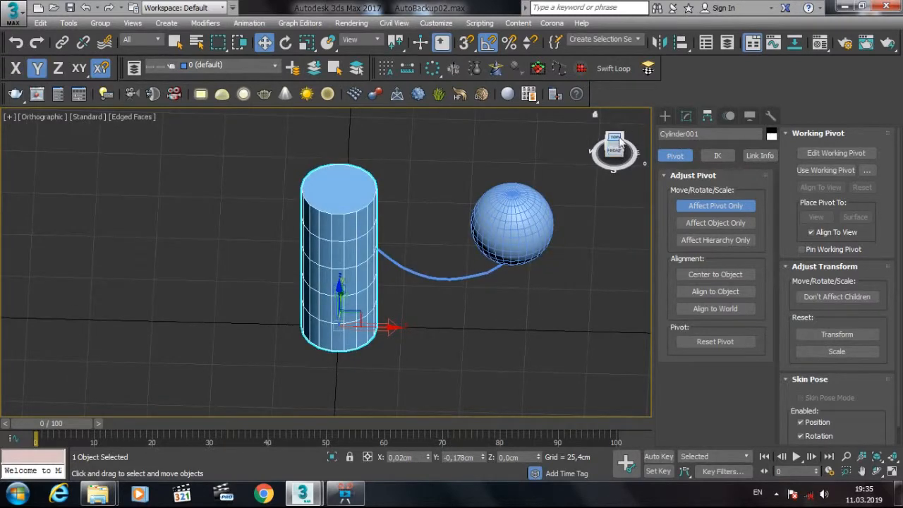
# Step: Check the cylinder's pivot from the top, front and right views, deselect it, and turn off Affect Pivot Only
pyautogui.click(618, 141)
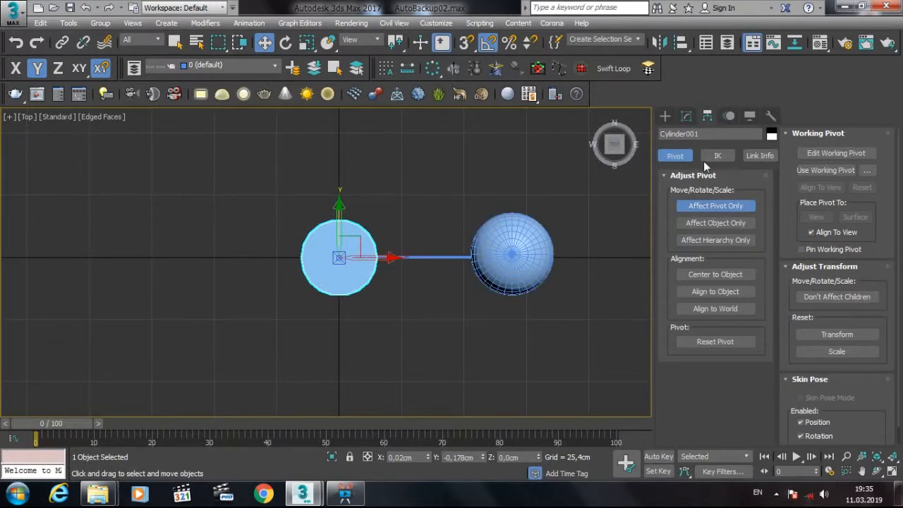
pyautogui.moveTo(610, 155); pyautogui.dragTo(612, 144)
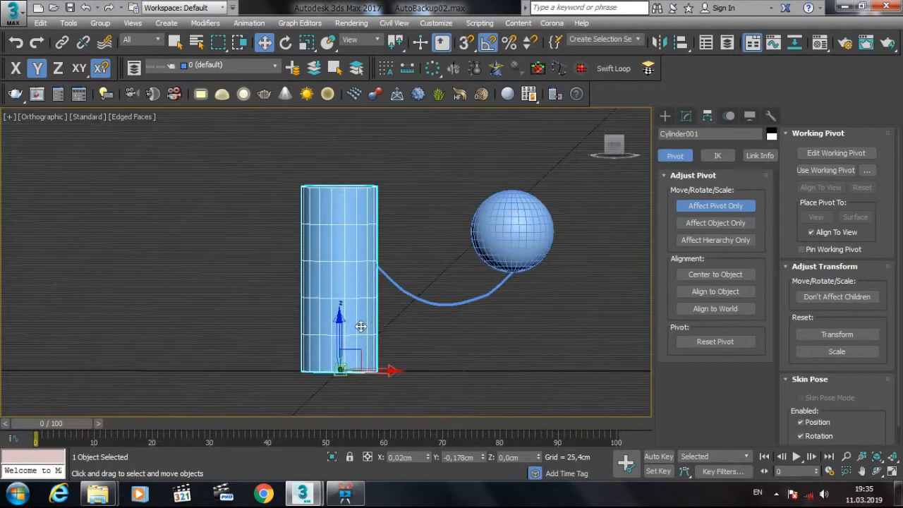
pyautogui.click(614, 141)
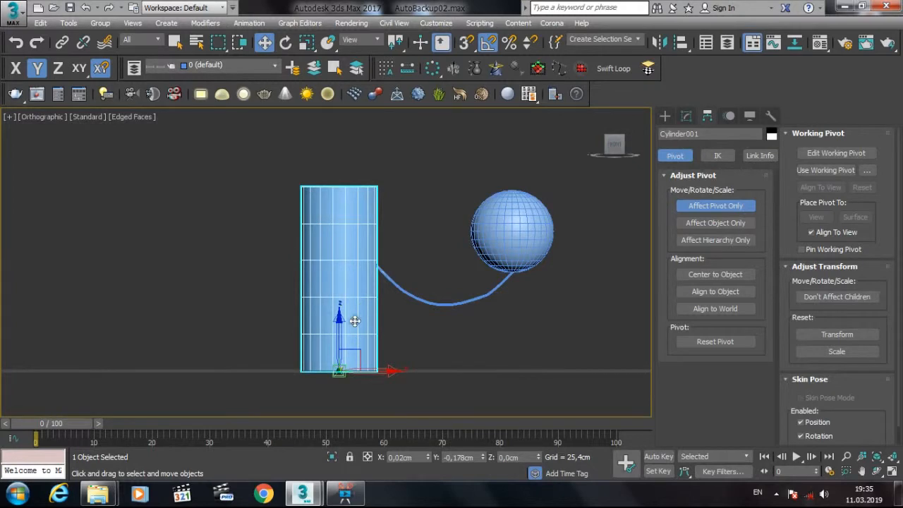
pyautogui.click(628, 147)
pyautogui.click(637, 204)
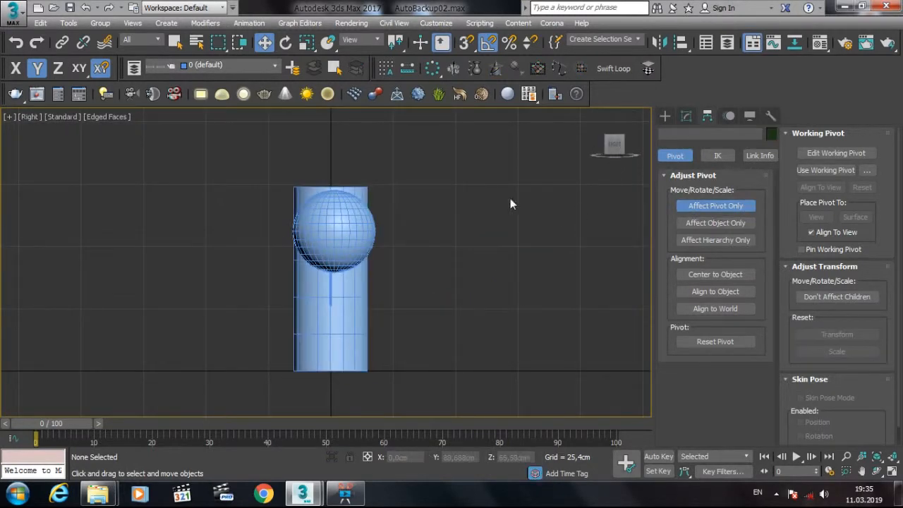
pyautogui.moveTo(612, 145); pyautogui.dragTo(636, 164)
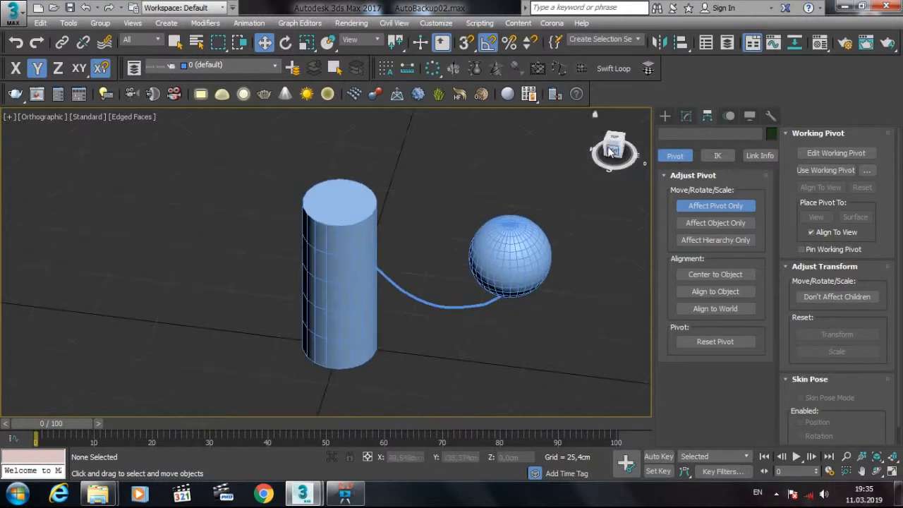
pyautogui.click(708, 207)
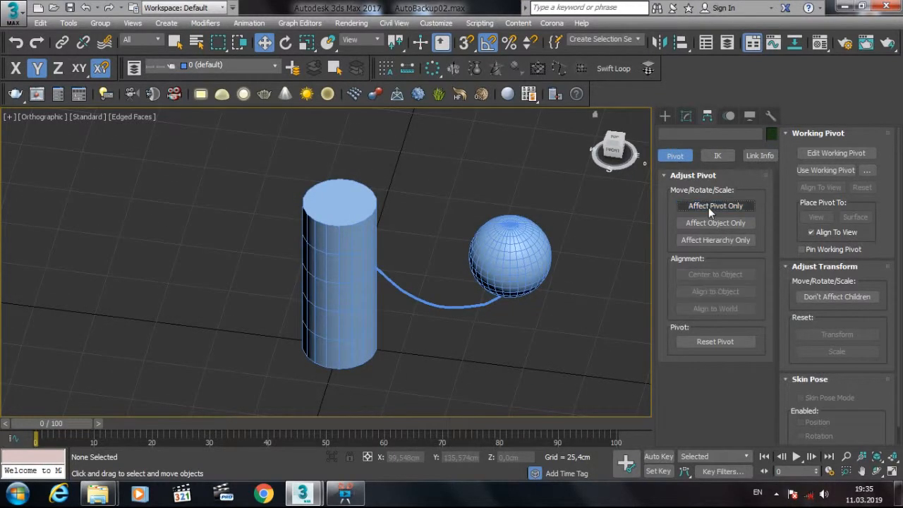
# Step: Select the combined sphere and line in the top view and start the Array tool on it
pyautogui.moveTo(611, 147); pyautogui.dragTo(614, 144)
pyautogui.click(614, 144)
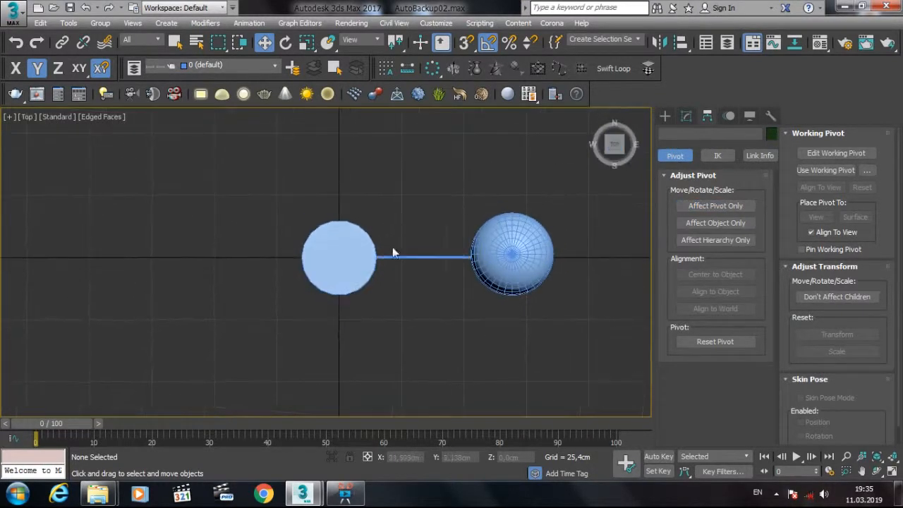
pyautogui.click(352, 260)
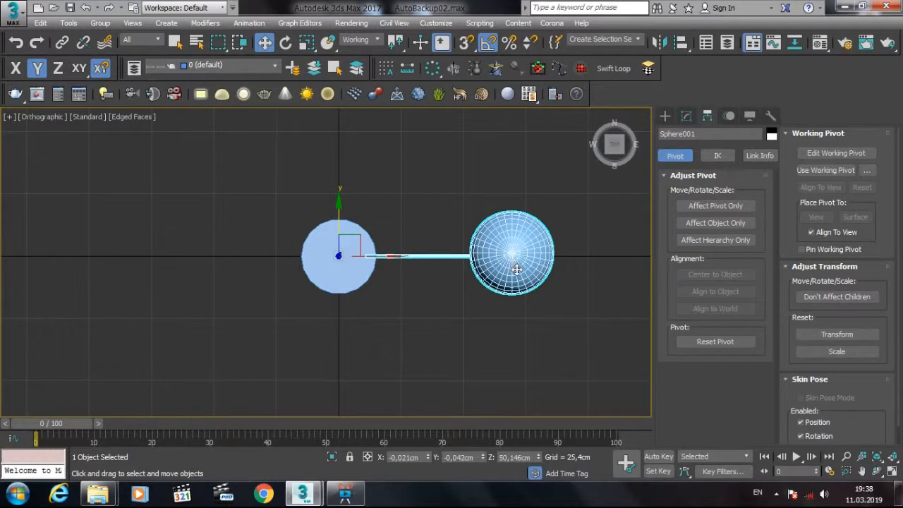
pyautogui.click(430, 69)
pyautogui.moveTo(560, 137); pyautogui.dragTo(660, 90)
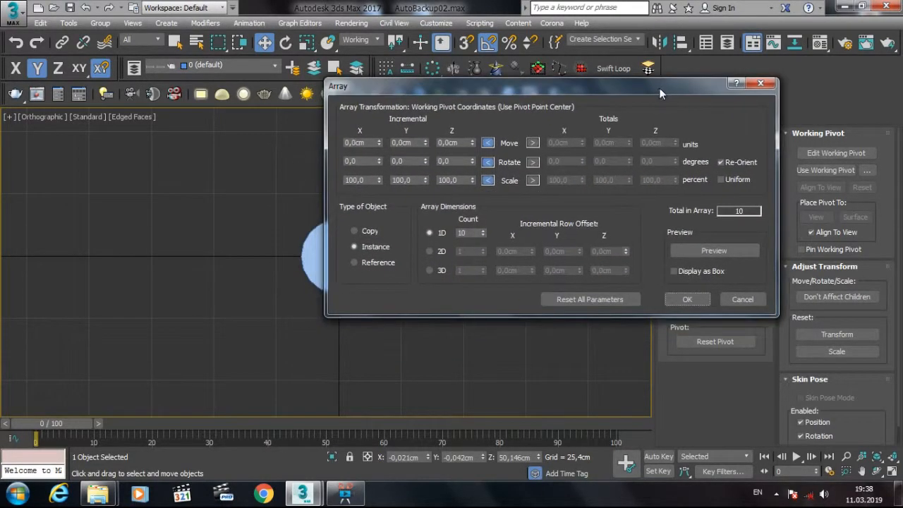
pyautogui.moveTo(602, 90); pyautogui.dragTo(731, 144)
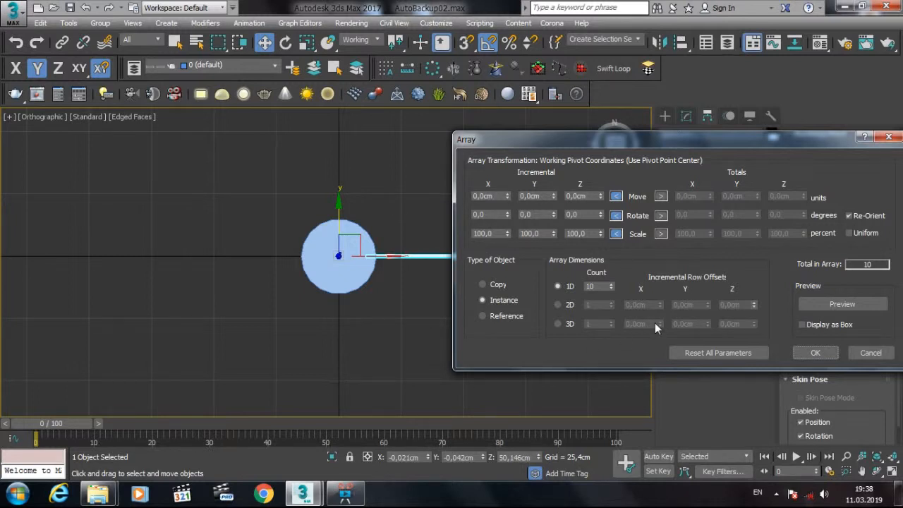
# Step: Switch the array's rotation to totals and set the total Z rotation to 360 degrees
pyautogui.click(661, 215)
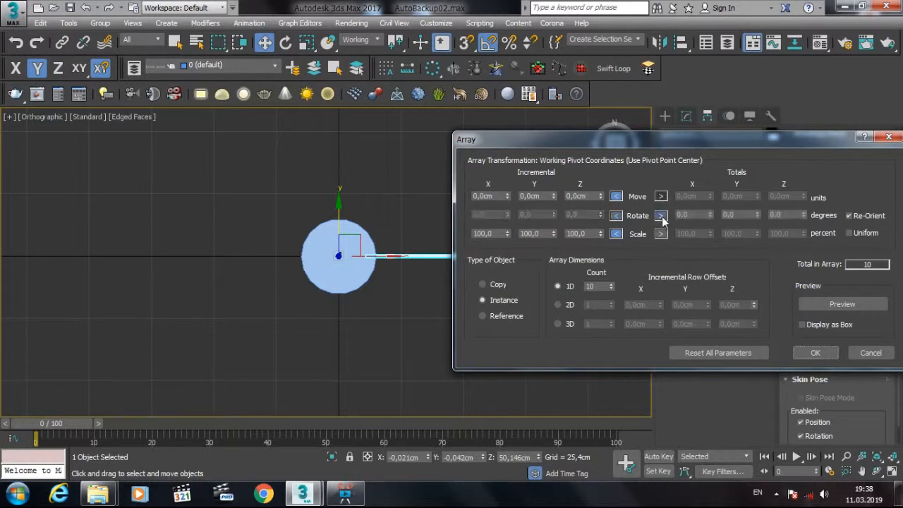
pyautogui.doubleClick(788, 215)
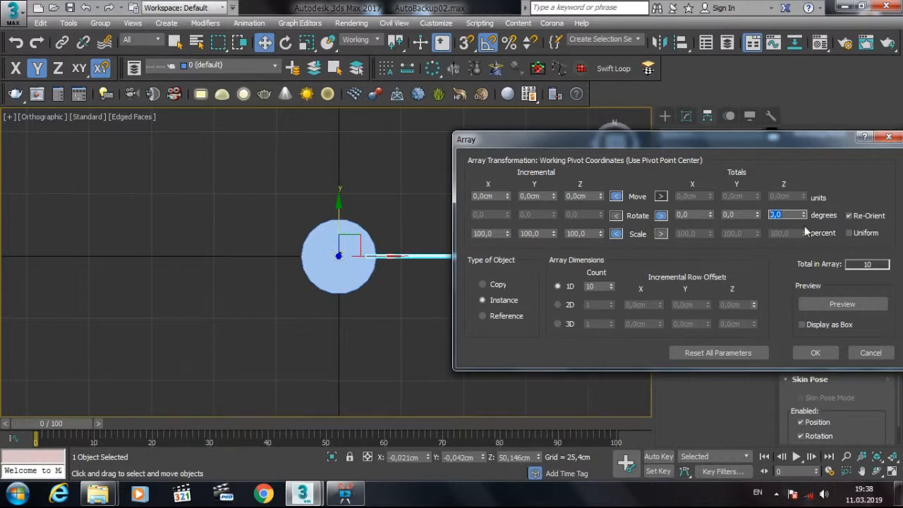
pyautogui.write('360')
pyautogui.press('Return')
# Step: Set the 1D array count to 6, preview the instances around the cylinder and create the array
pyautogui.moveTo(732, 141); pyautogui.dragTo(683, 51)
pyautogui.click(563, 197)
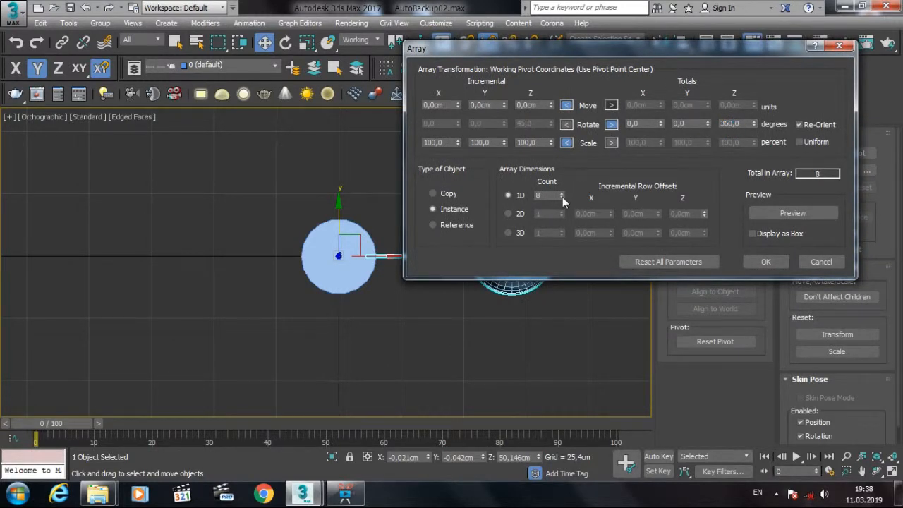
pyautogui.click(562, 197)
pyautogui.click(562, 197)
pyautogui.click(796, 216)
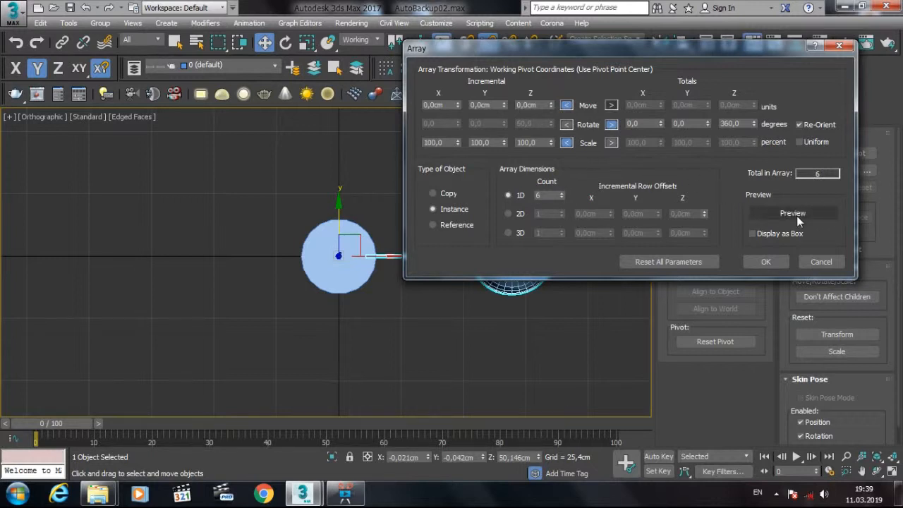
pyautogui.click(798, 221)
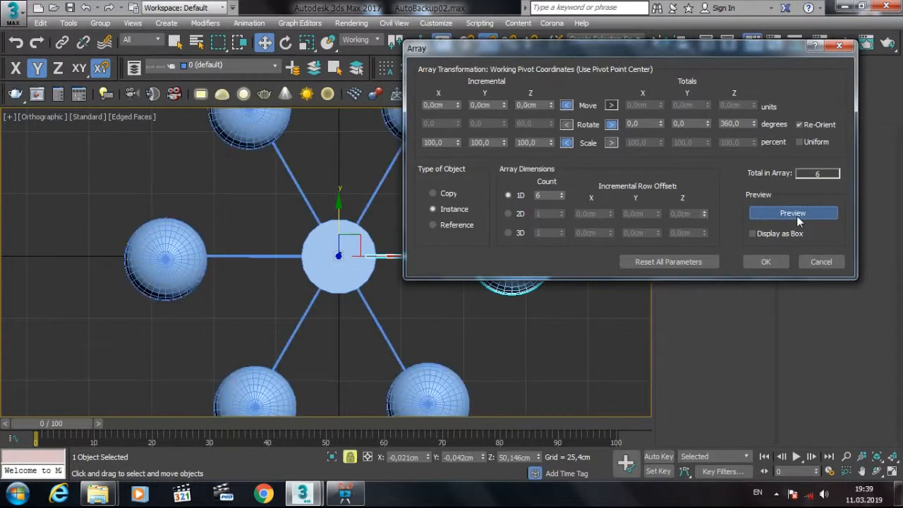
pyautogui.moveTo(698, 54); pyautogui.dragTo(762, 43)
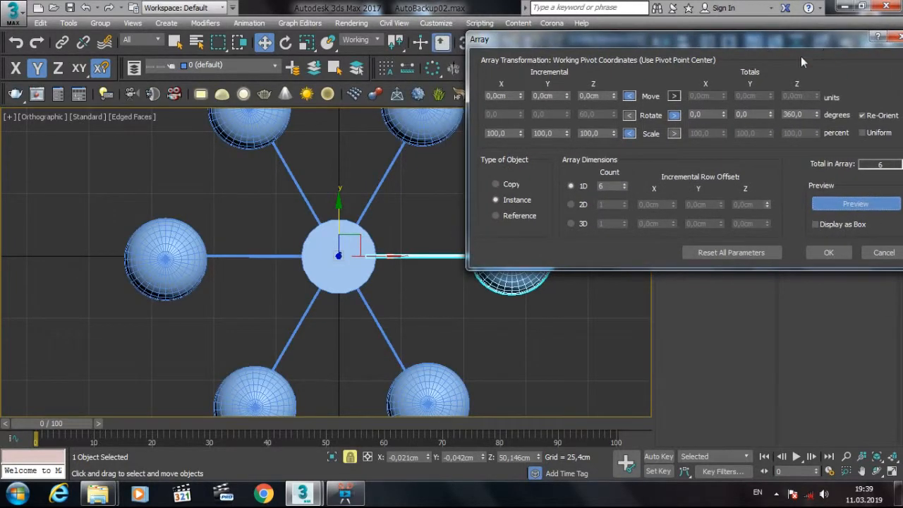
pyautogui.moveTo(652, 39); pyautogui.dragTo(513, 38)
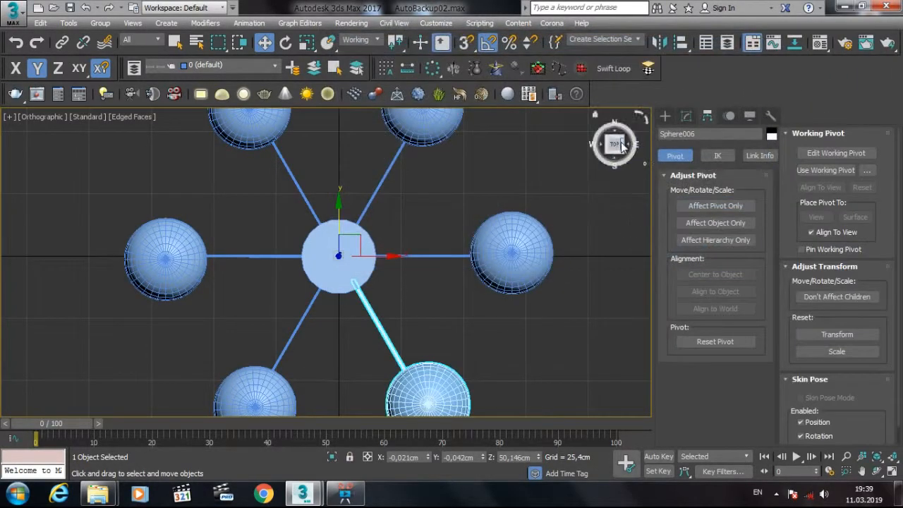
# Step: Inspect the arrayed spheres and lines around the cylinder from the front, at an angle and from the top
pyautogui.keyDown('alt'); pyautogui.moveTo(325, 226); pyautogui.dragTo(325, 268, button='middle'); pyautogui.keyUp('alt')
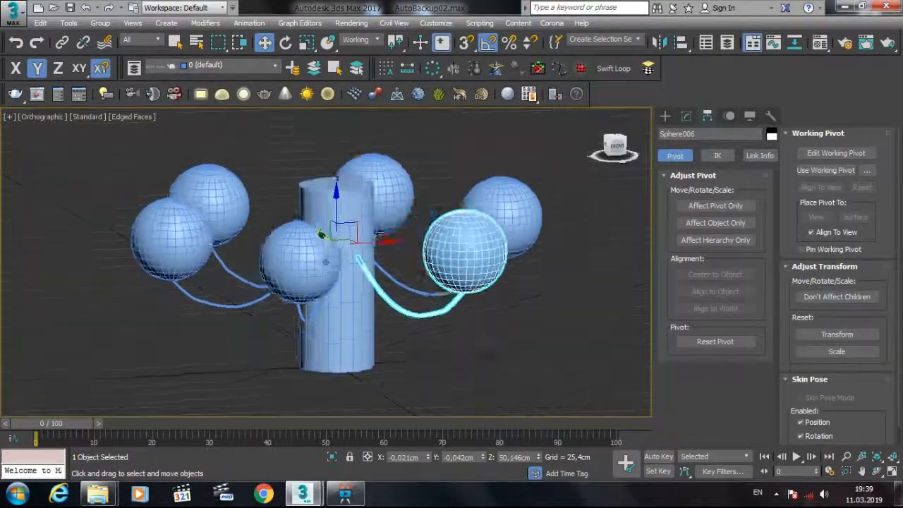
pyautogui.keyDown('alt'); pyautogui.moveTo(326, 262); pyautogui.dragTo(325, 262, button='middle'); pyautogui.keyUp('alt')
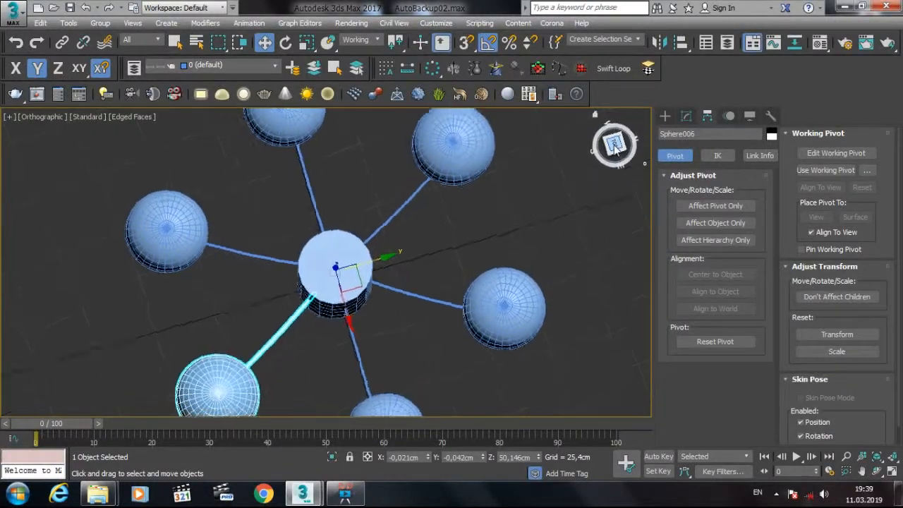
pyautogui.click(615, 145)
pyautogui.moveTo(613, 154)
pyautogui.mouseDown()
pyautogui.moveTo(326, 261)
pyautogui.moveTo(614, 152)
pyautogui.mouseUp()
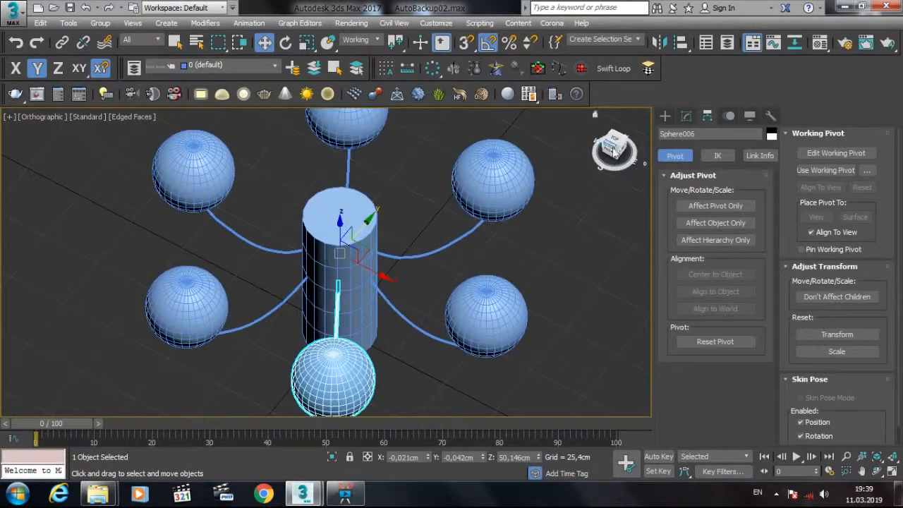
pyautogui.click(614, 145)
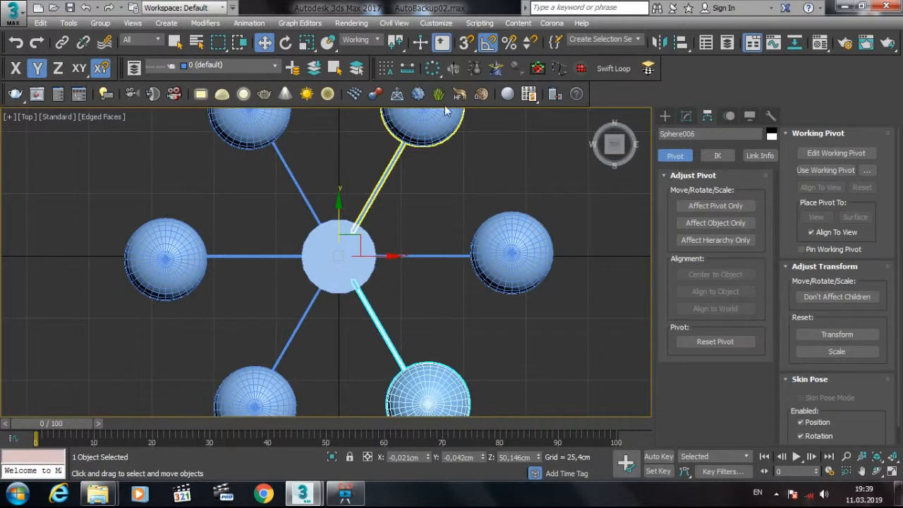